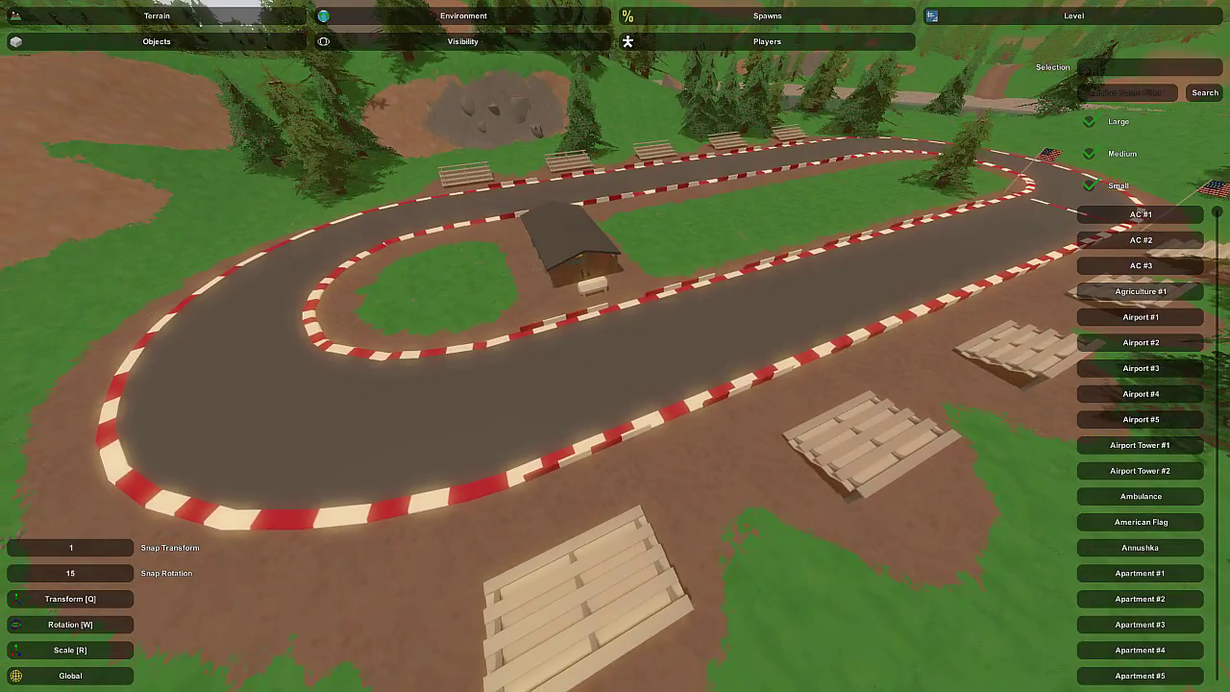
Examine the existing racetrack, its kerbs and its bleachers from above and at ground level
right_drag(615, 346, 461, 293)
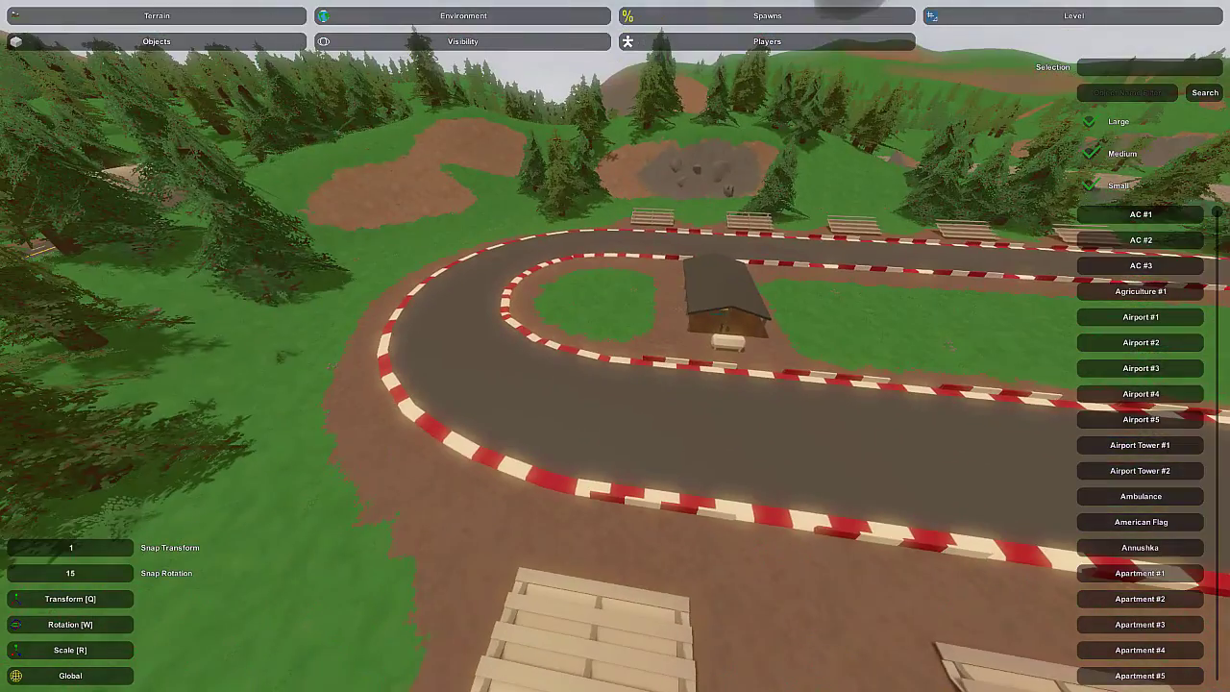
right_drag(615, 346, 807, 348)
key(a)
right_drag(615, 345, 701, 346)
key(a)
key(w)
key(w)
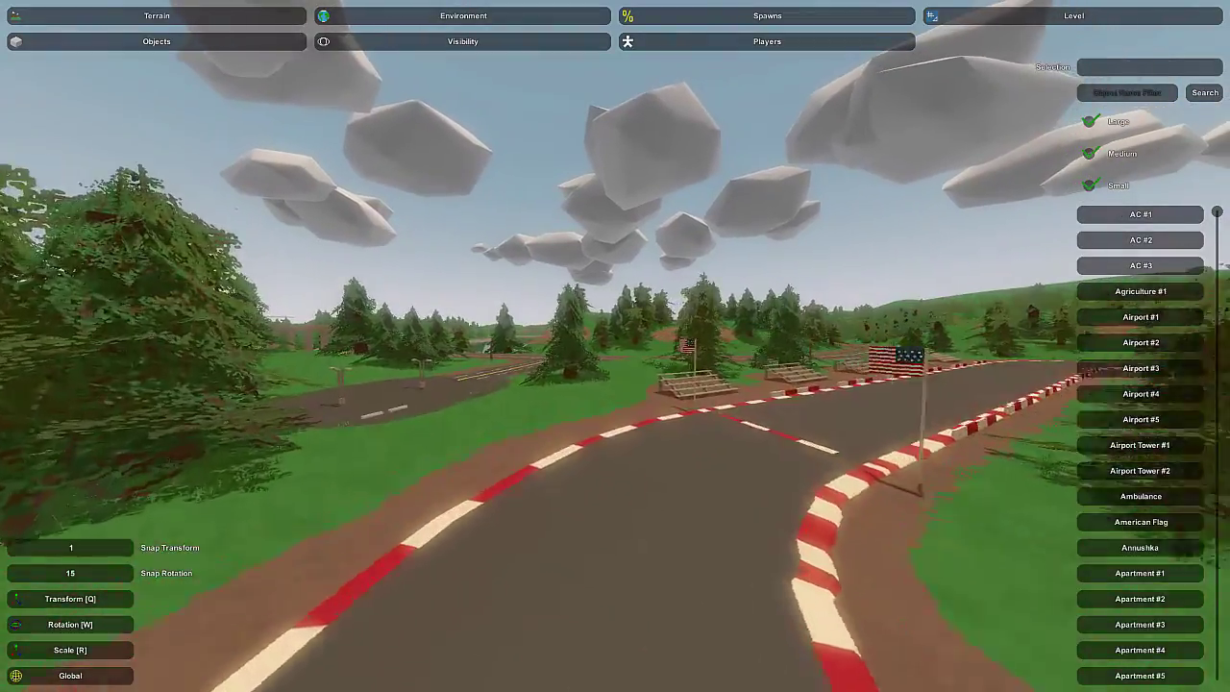
key(w)
right_drag(615, 346, 711, 346)
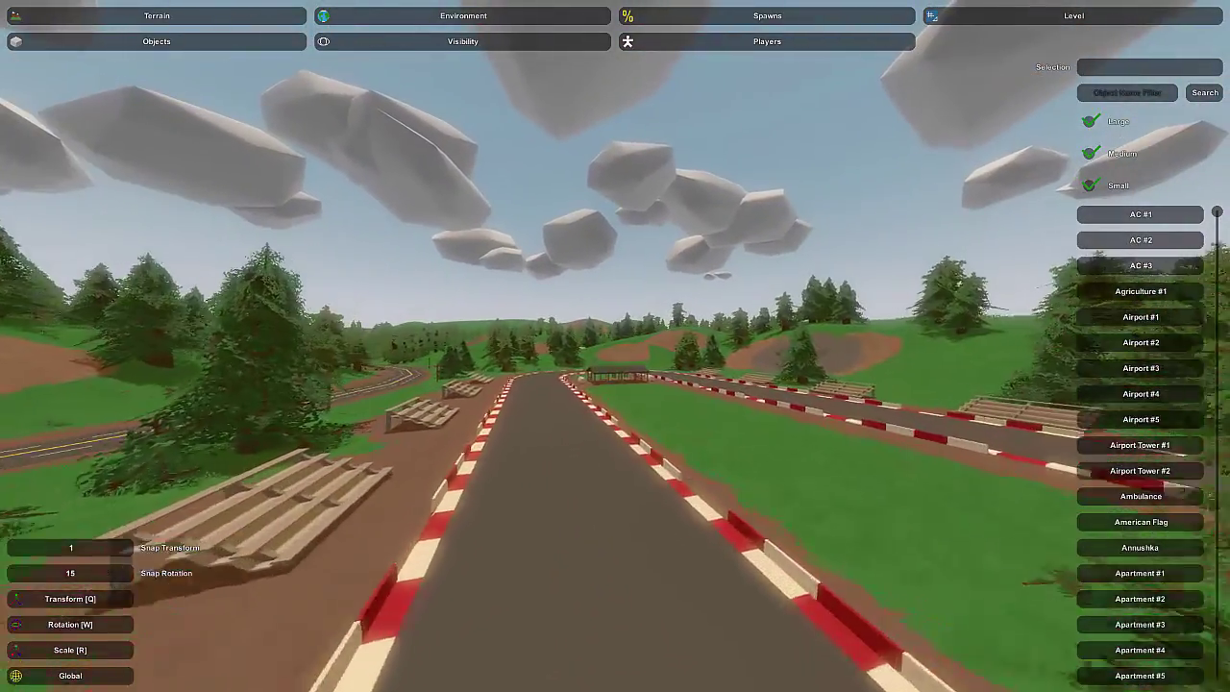
mouse_move(615, 346)
right_down()
mouse_move(379, 367)
mouse_move(524, 322)
mouse_move(470, 307)
mouse_move(504, 304)
mouse_move(663, 350)
mouse_move(783, 353)
mouse_move(543, 347)
mouse_move(725, 367)
mouse_move(619, 353)
right_up()
right_drag(488, 344, 595, 271)
right_drag(621, 319, 577, 471)
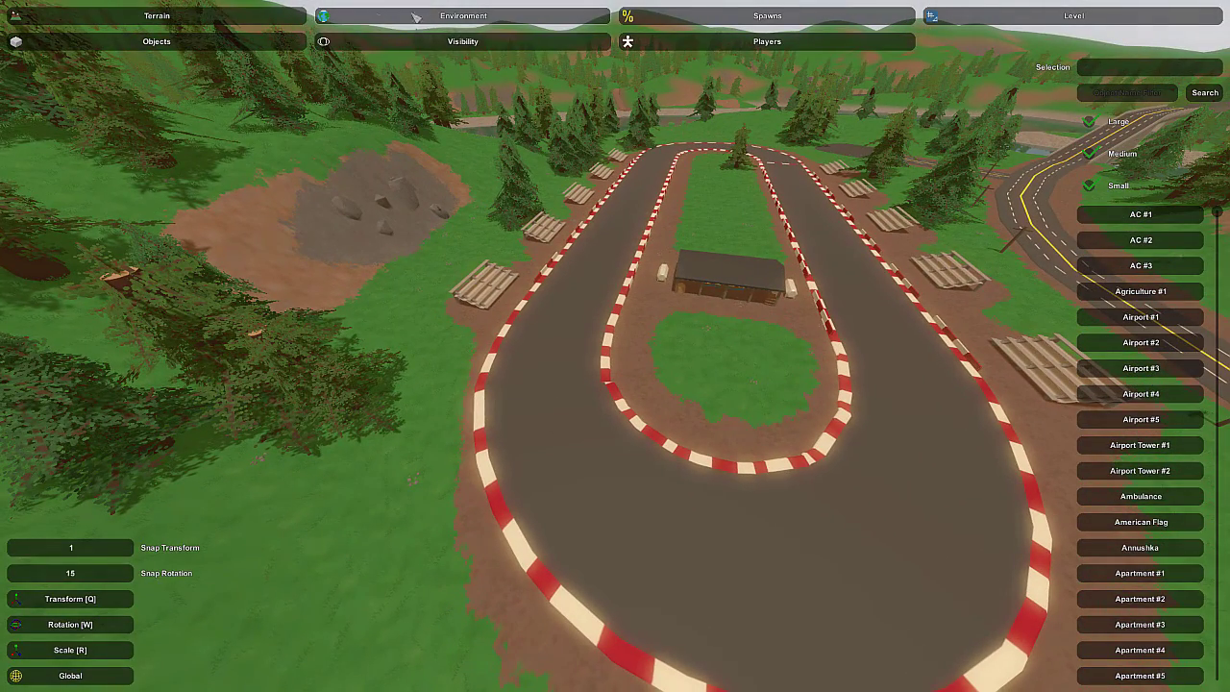
Open the road editor and select the Racetrack road type
click(343, 19)
click(502, 44)
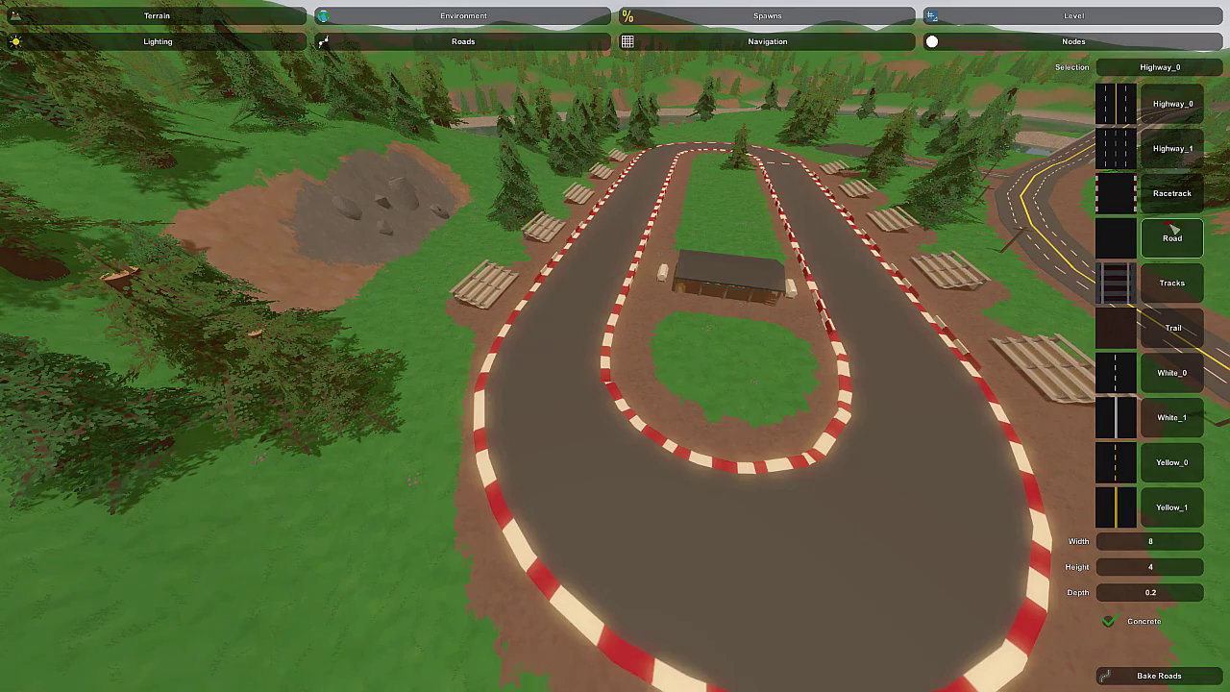
right_drag(725, 448, 673, 500)
key(w)
right_drag(602, 415, 555, 429)
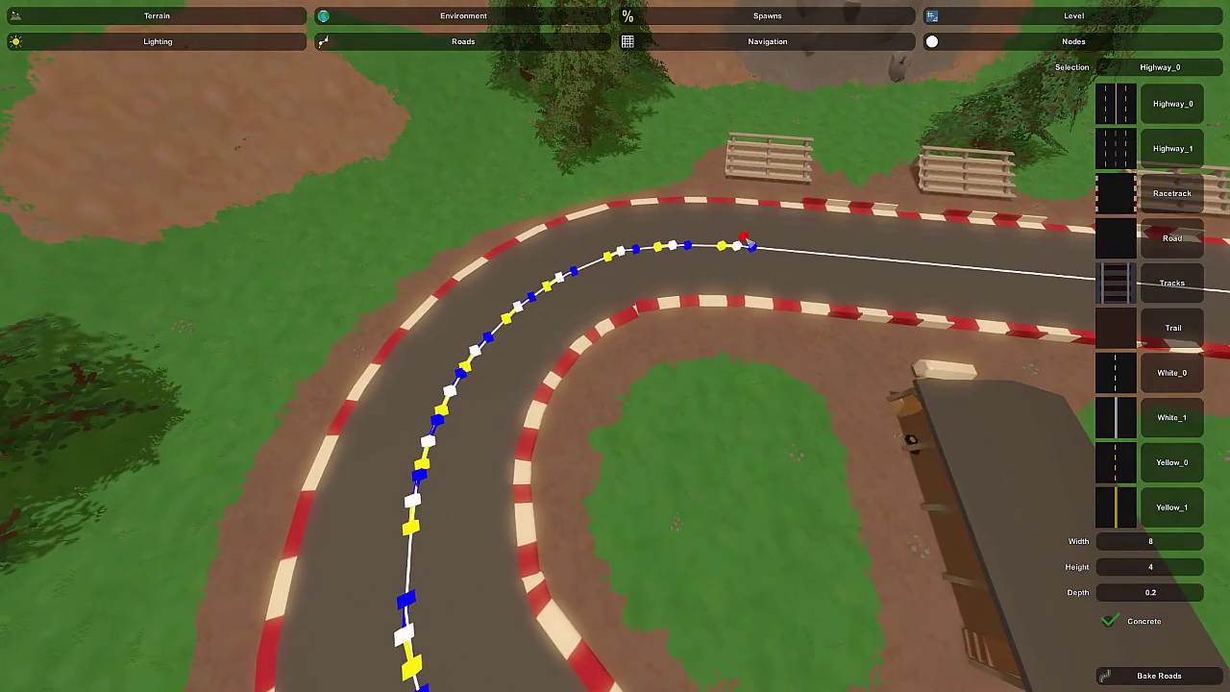
scroll(605, 409, down, 5)
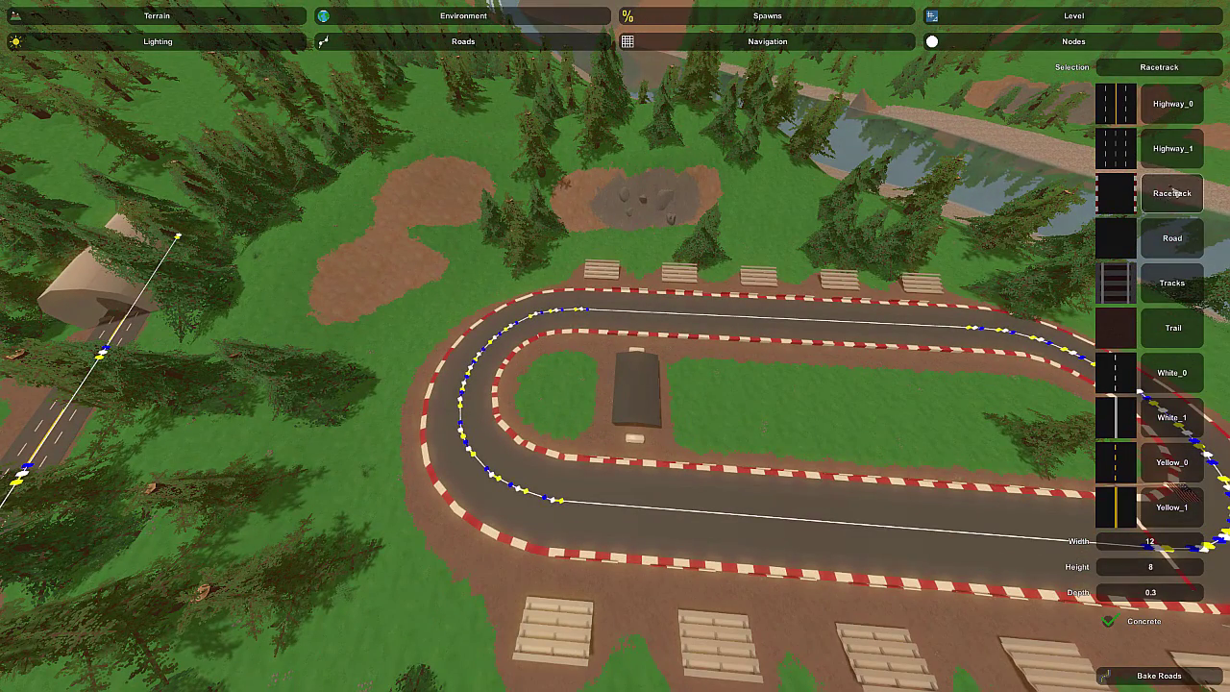
Bake a short straight Racetrack test segment on the infield grass and delete it
key(w)
right_drag(1135, 553, 615, 332)
click(549, 324)
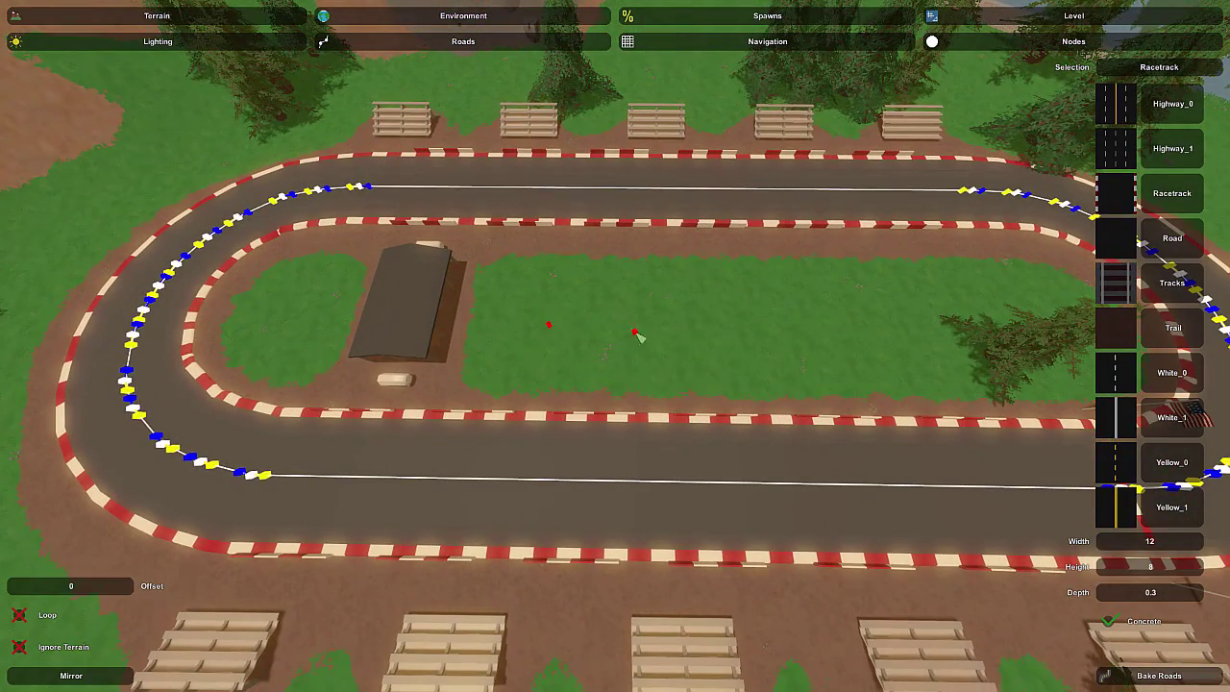
click(1180, 678)
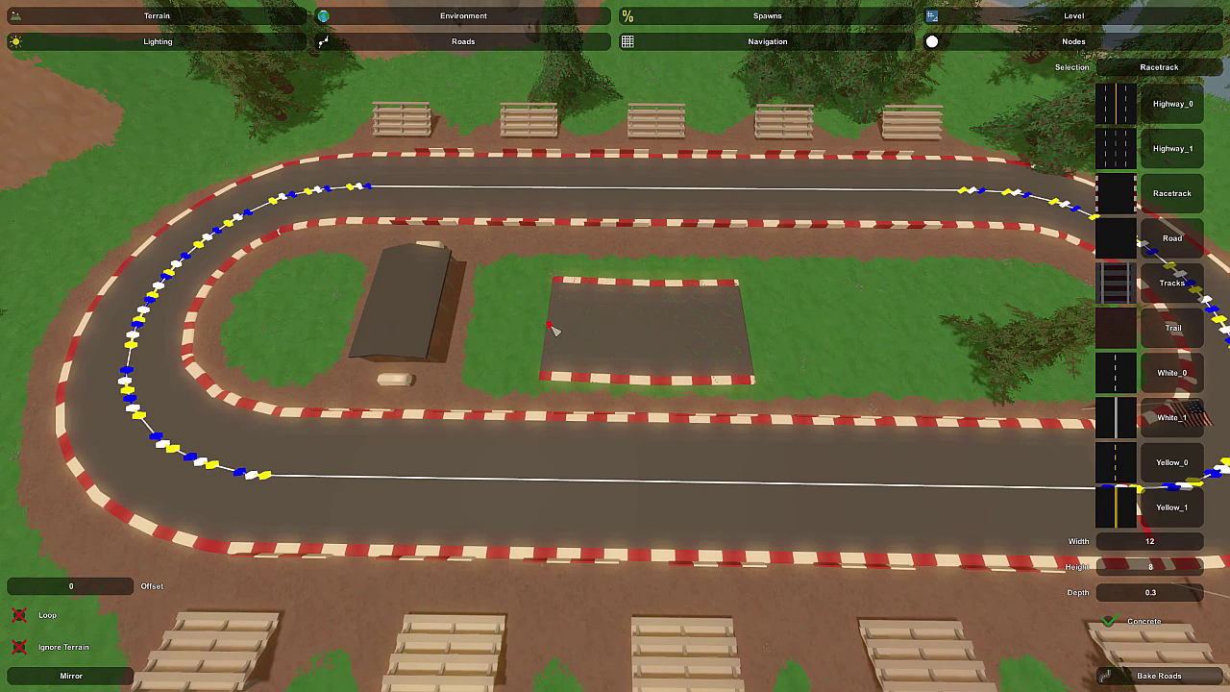
key(Delete)
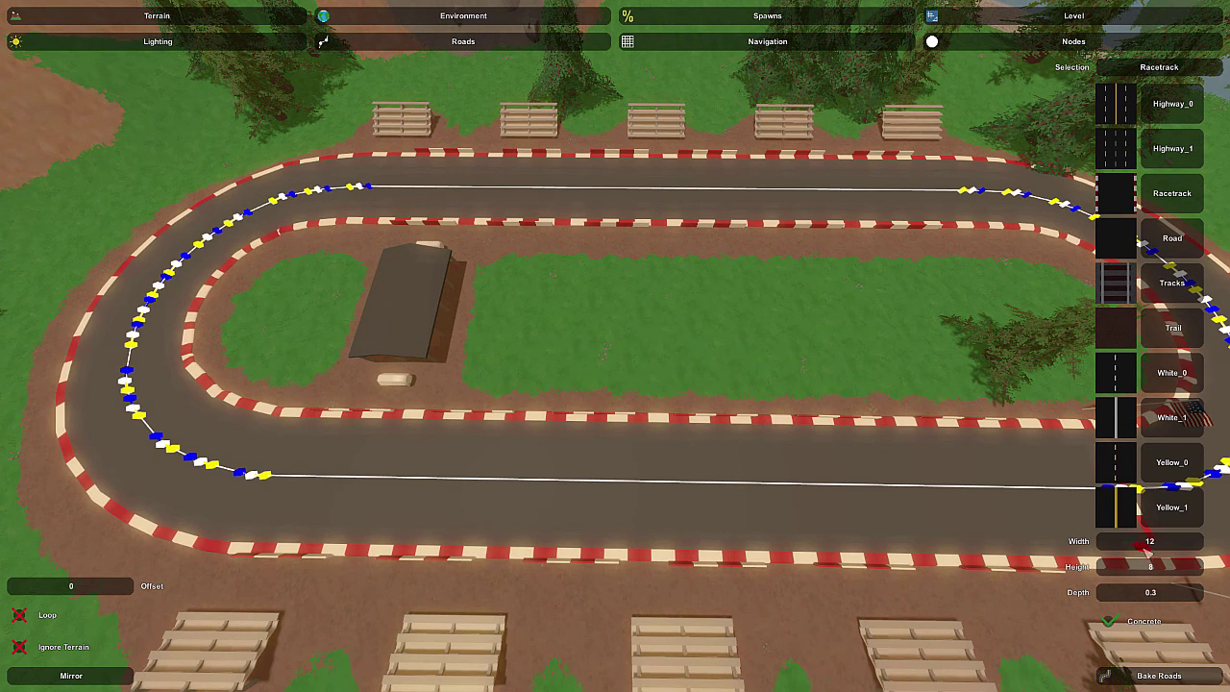
Try a Racetrack road height of 15 with the roads baked, and restore the height to 8
right_drag(779, 347, 687, 305)
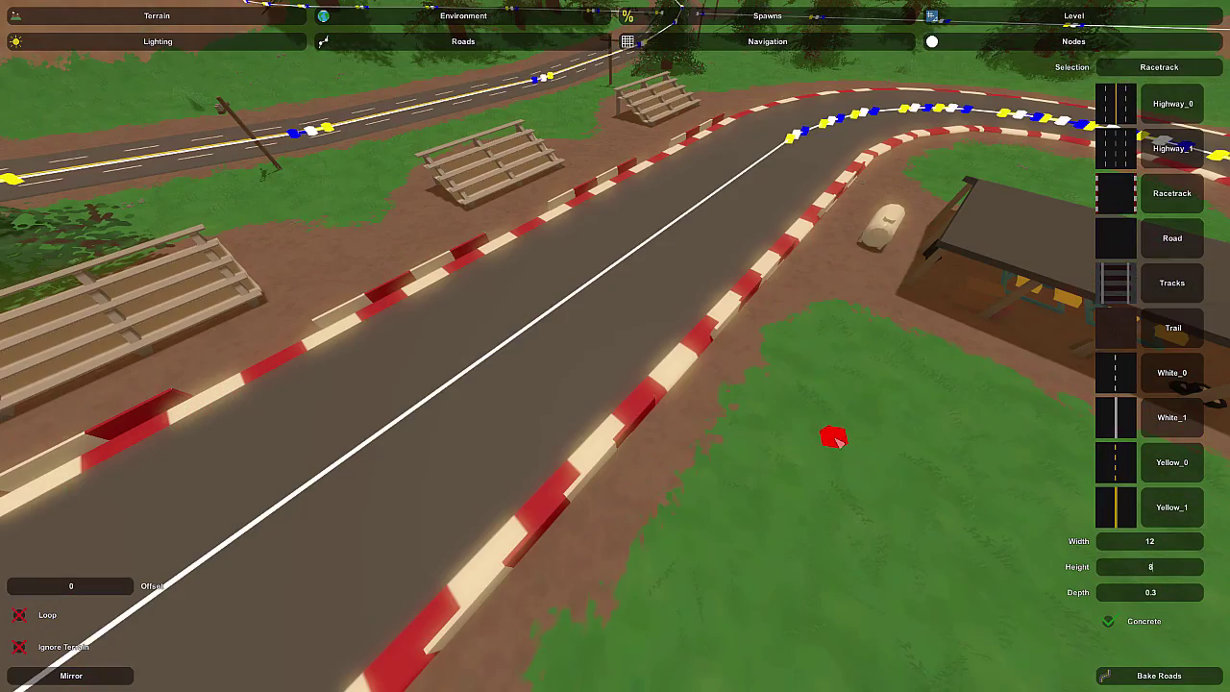
right_drag(834, 437, 704, 312)
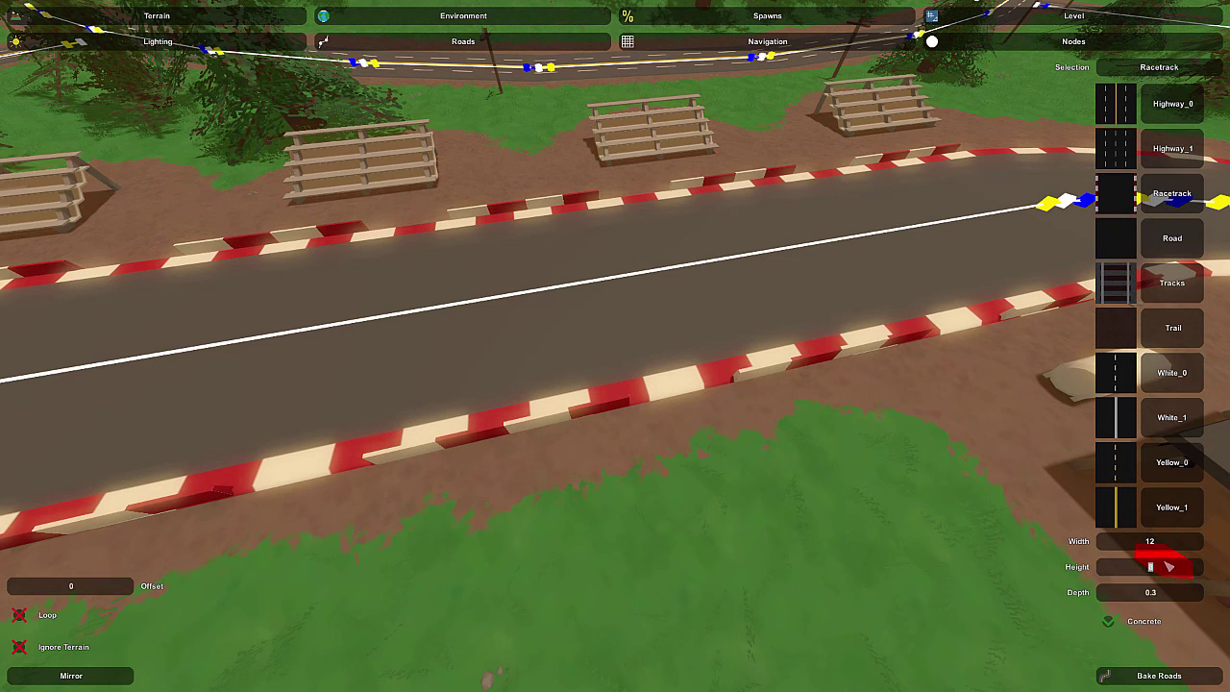
click(1156, 677)
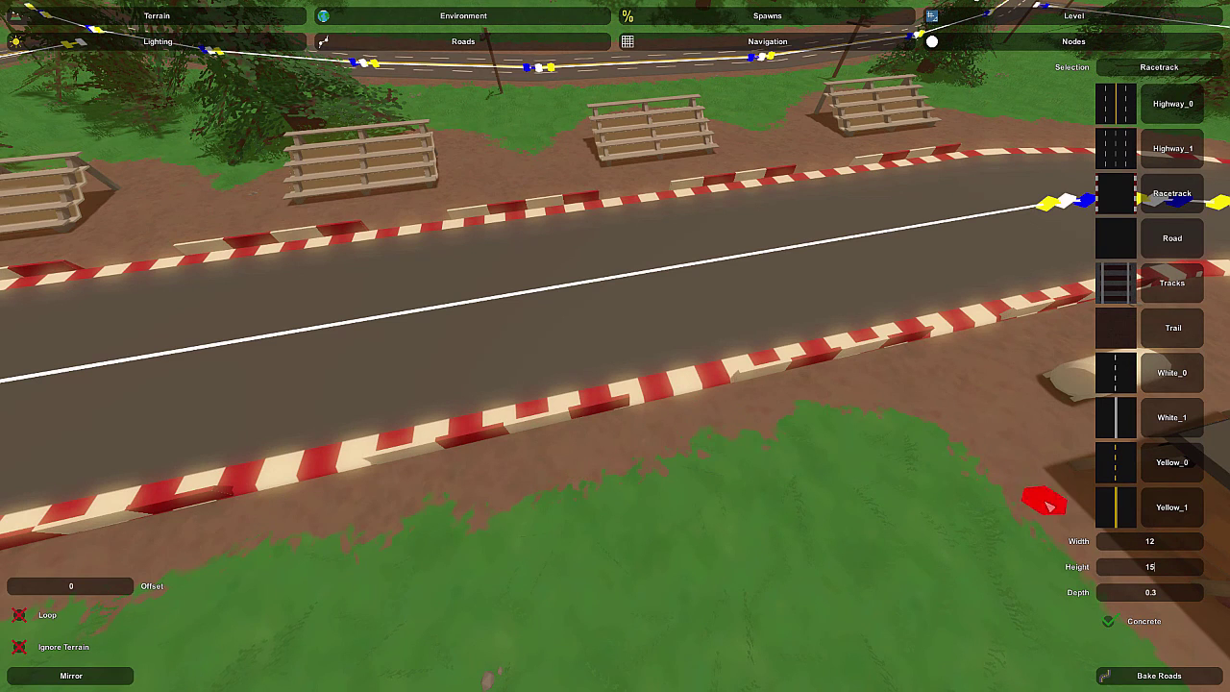
click(1152, 674)
Set the Racetrack road depth to .5 and bake the roads
right_drag(690, 408, 763, 423)
key(w)
key(w)
key(a)
mouse_move(566, 474)
right_down()
mouse_move(413, 380)
mouse_move(447, 427)
mouse_move(826, 567)
mouse_move(768, 490)
mouse_move(634, 365)
mouse_move(461, 403)
mouse_move(384, 393)
right_up()
key(w)
key(s)
key(w)
key(d)
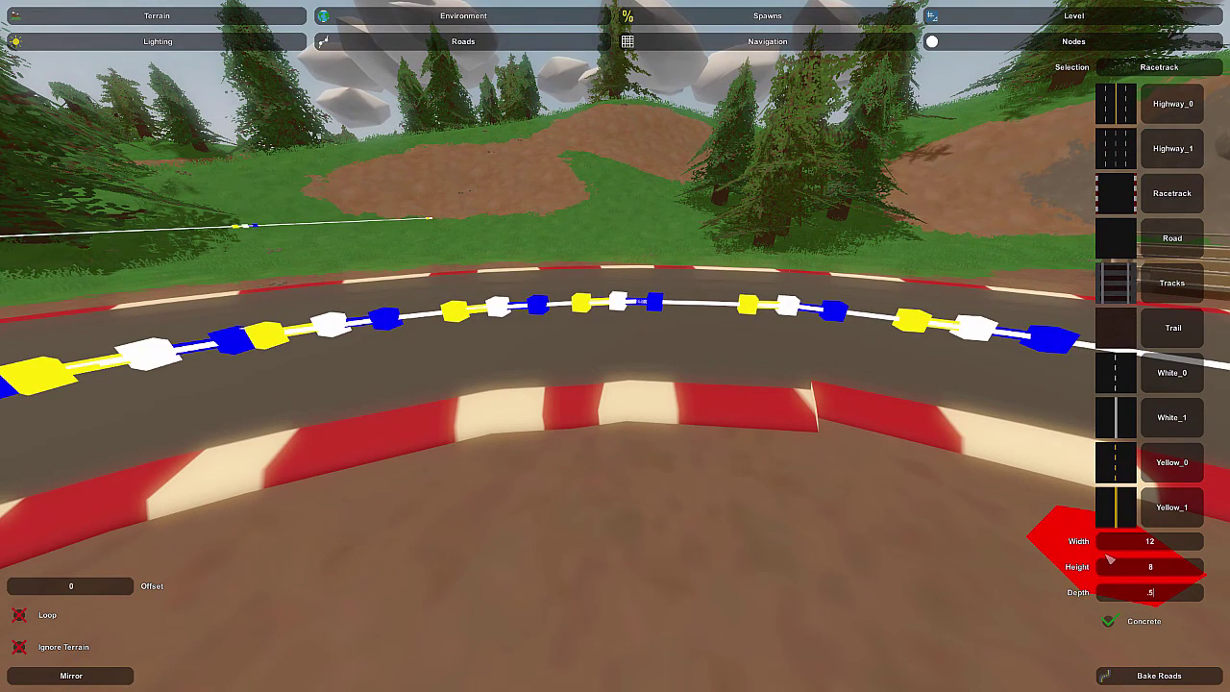
click(1139, 676)
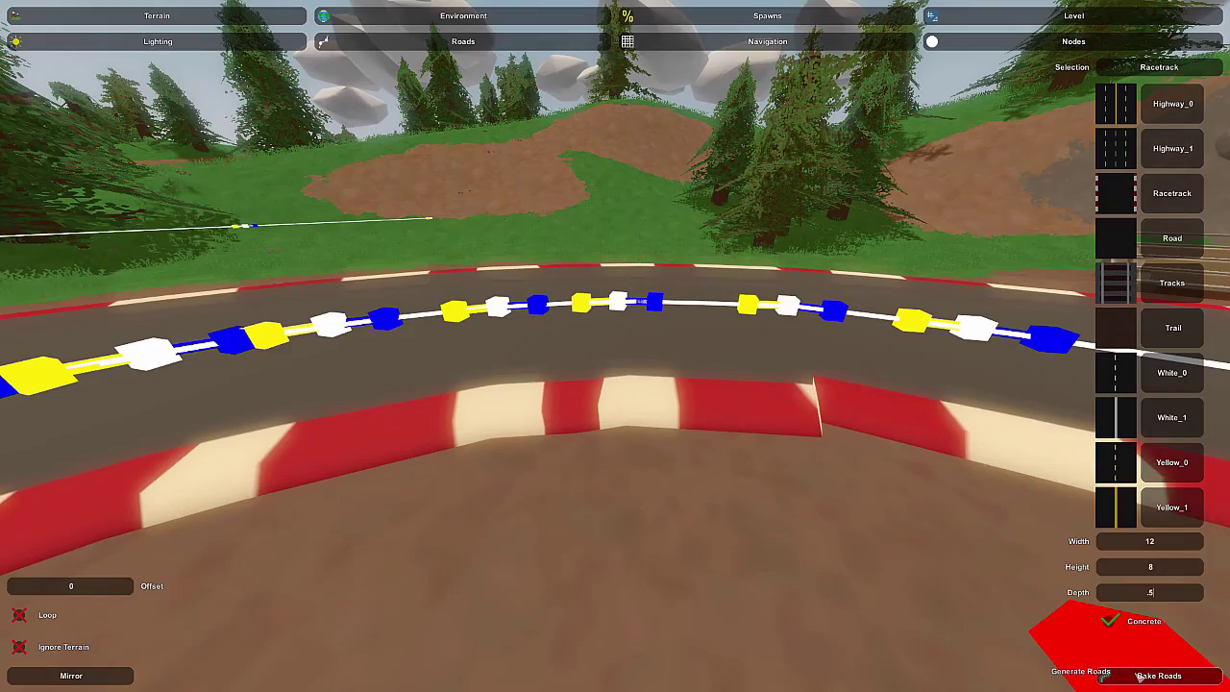
Examine the rebaked track surface, kerbs and curve nodes around both bends and from above
key(d)
right_drag(865, 421, 403, 452)
right_drag(538, 340, 705, 332)
key(a)
mouse_move(780, 277)
right_down()
mouse_move(946, 269)
mouse_move(1042, 286)
mouse_move(1033, 241)
right_up()
key(w)
mouse_move(615, 346)
right_down()
mouse_move(601, 265)
mouse_move(606, 337)
mouse_move(725, 322)
mouse_move(720, 348)
mouse_move(586, 265)
mouse_move(639, 243)
mouse_move(586, 265)
mouse_move(597, 276)
mouse_move(538, 351)
mouse_move(510, 354)
mouse_move(577, 379)
mouse_move(562, 377)
right_up()
key(w)
key(s)
key(a)
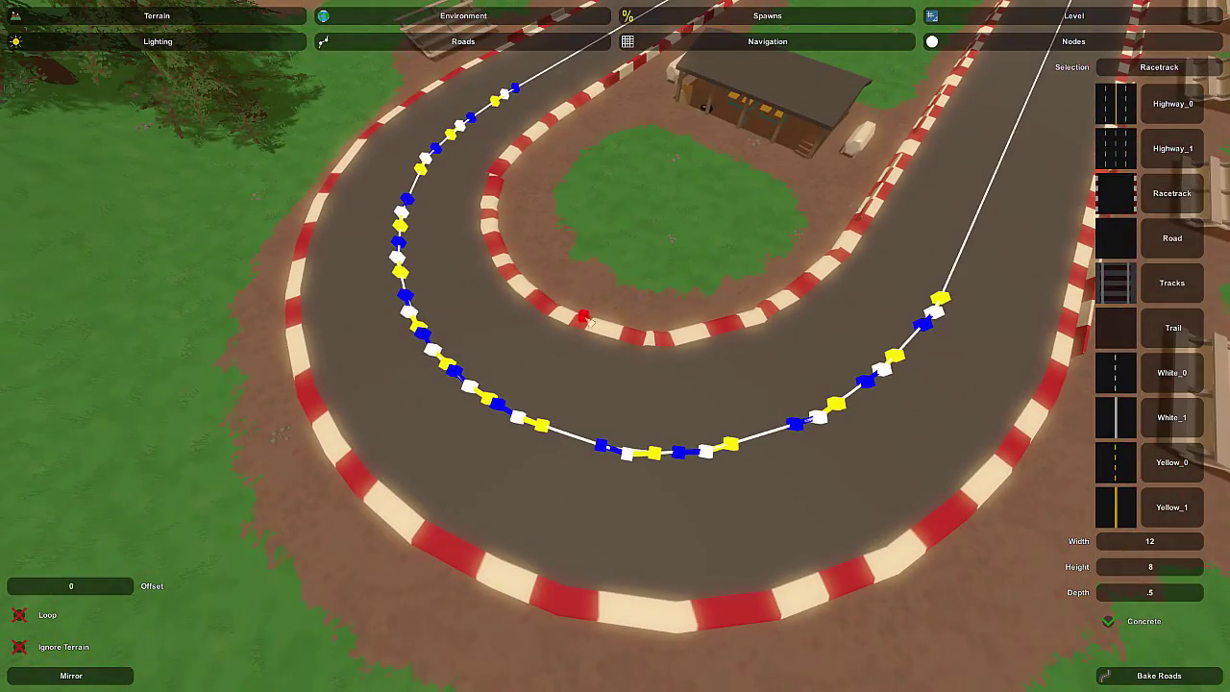
key(a)
mouse_move(624, 302)
right_down()
mouse_move(783, 336)
mouse_move(850, 322)
mouse_move(898, 259)
mouse_move(783, 299)
right_up()
key(d)
key(a)
key(s)
key(s)
key(w)
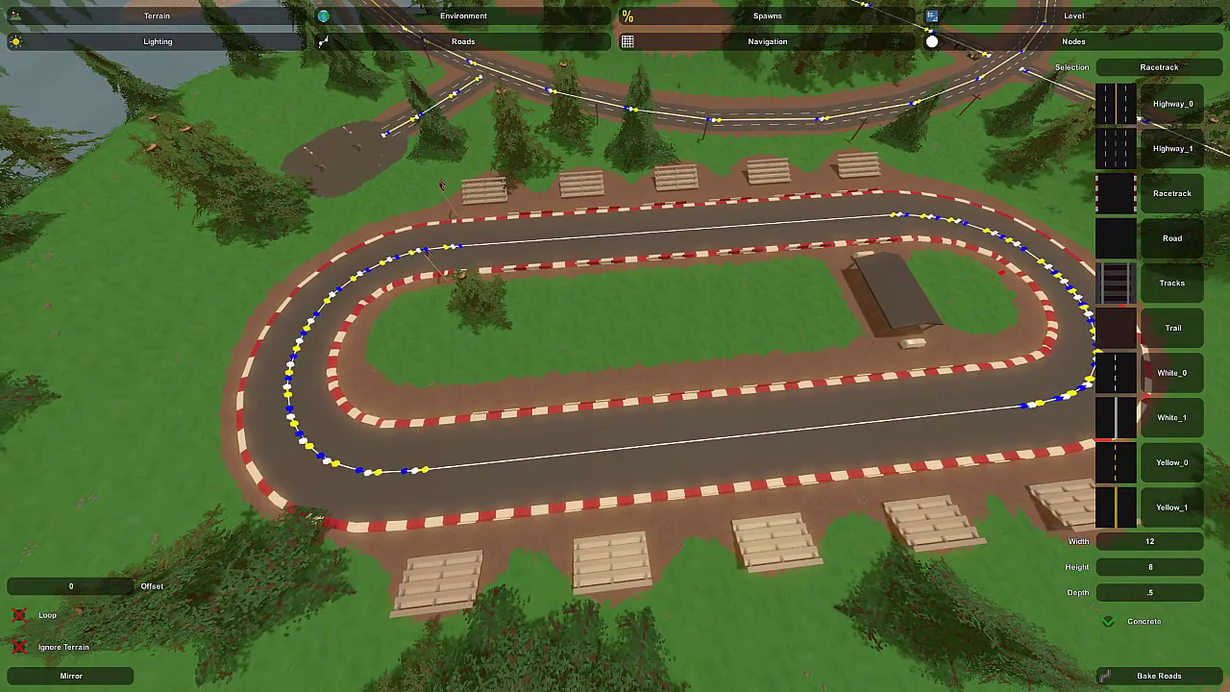
Lay a curved Racetrack road from the infield grass across the straight, adjust a node's curve handle and bake the roads
key(d)
right_drag(634, 313, 612, 319)
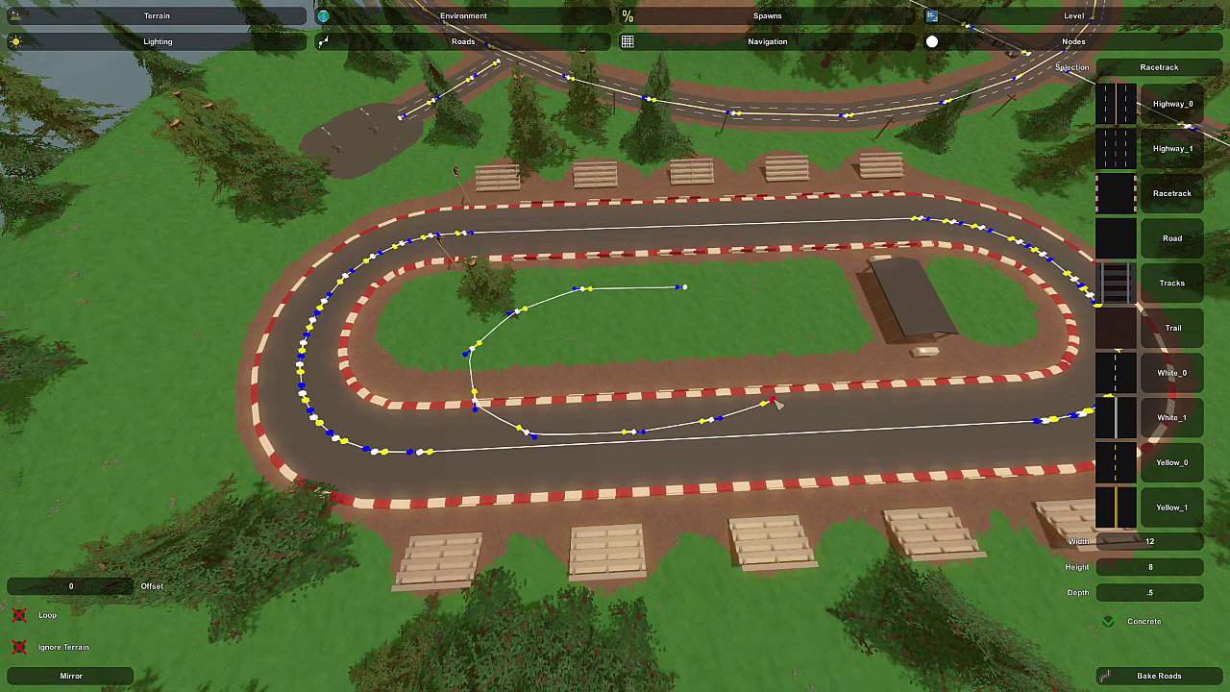
right_drag(727, 310, 918, 313)
key(w)
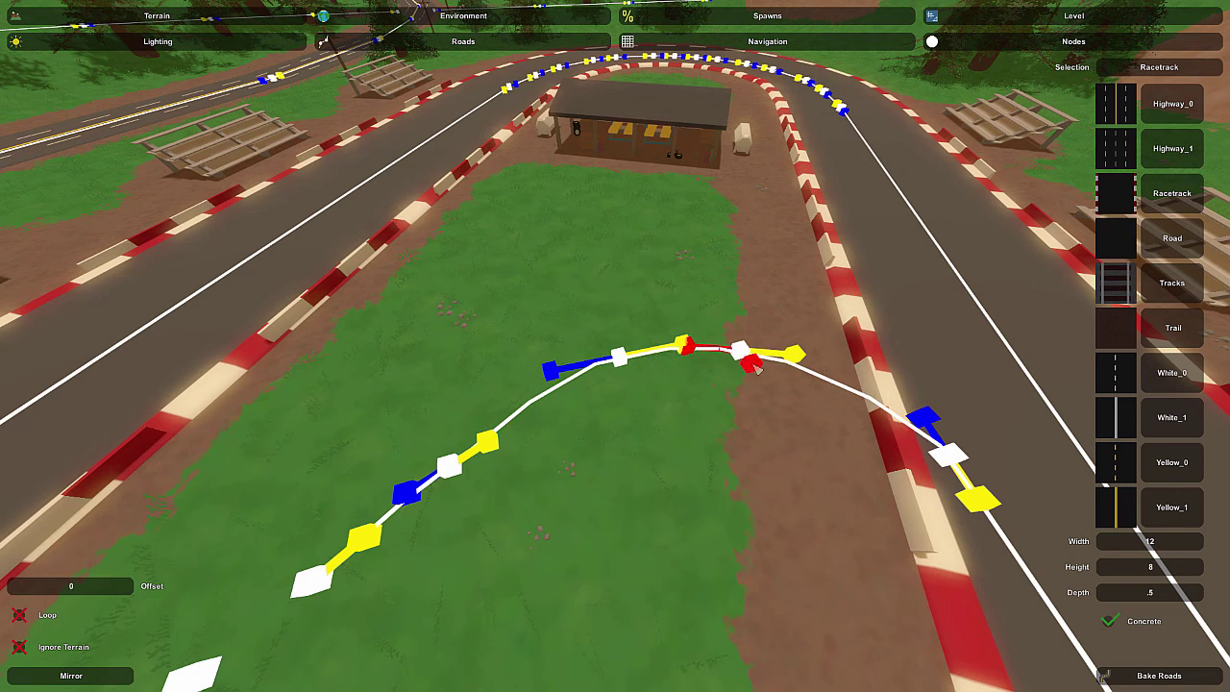
drag(920, 418, 861, 396)
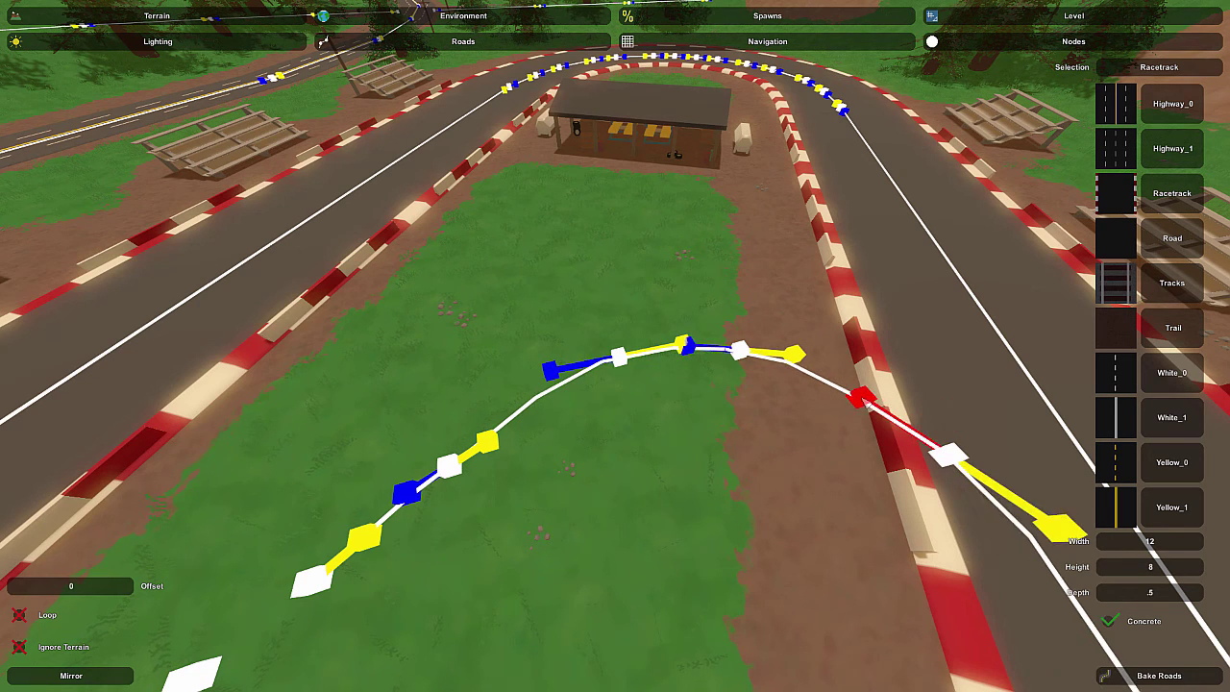
click(1185, 675)
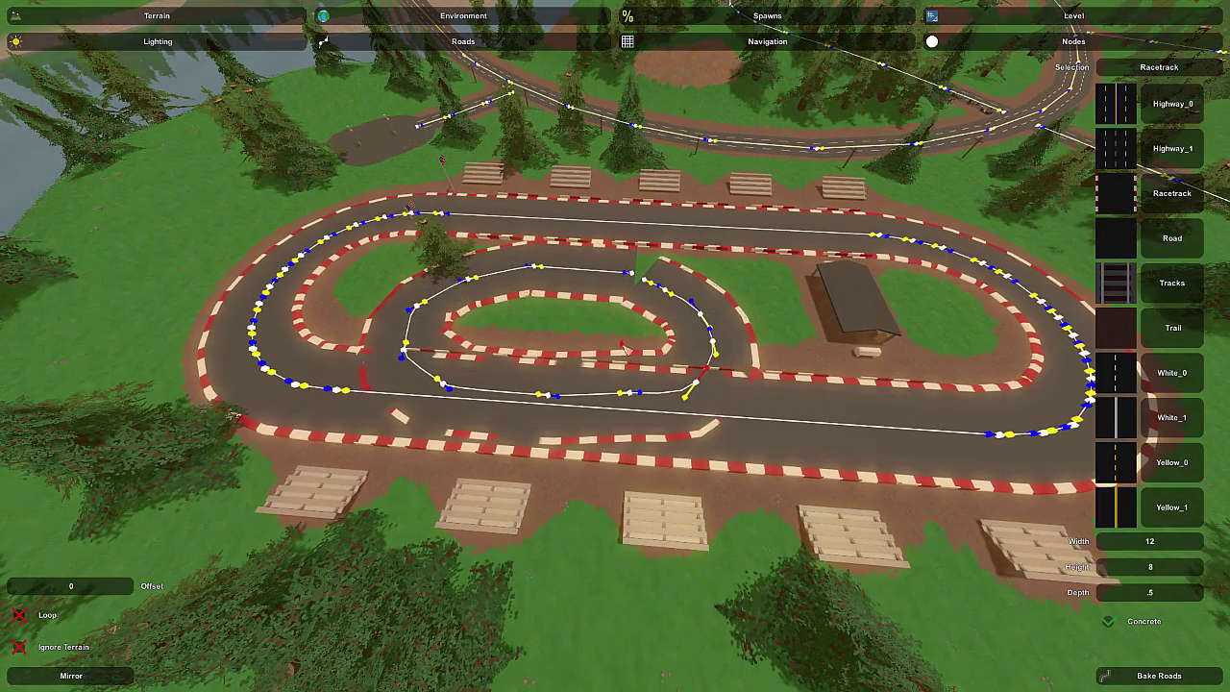
Delete the curved test road from the infield and switch to the object editor
key(ctrl+Delete)
key(w)
right_drag(630, 318, 749, 394)
key(a)
key(s)
key(s)
mouse_move(615, 346)
right_down()
mouse_move(711, 361)
mouse_move(616, 348)
right_up()
right_drag(616, 216, 528, 206)
right_drag(685, 284, 693, 279)
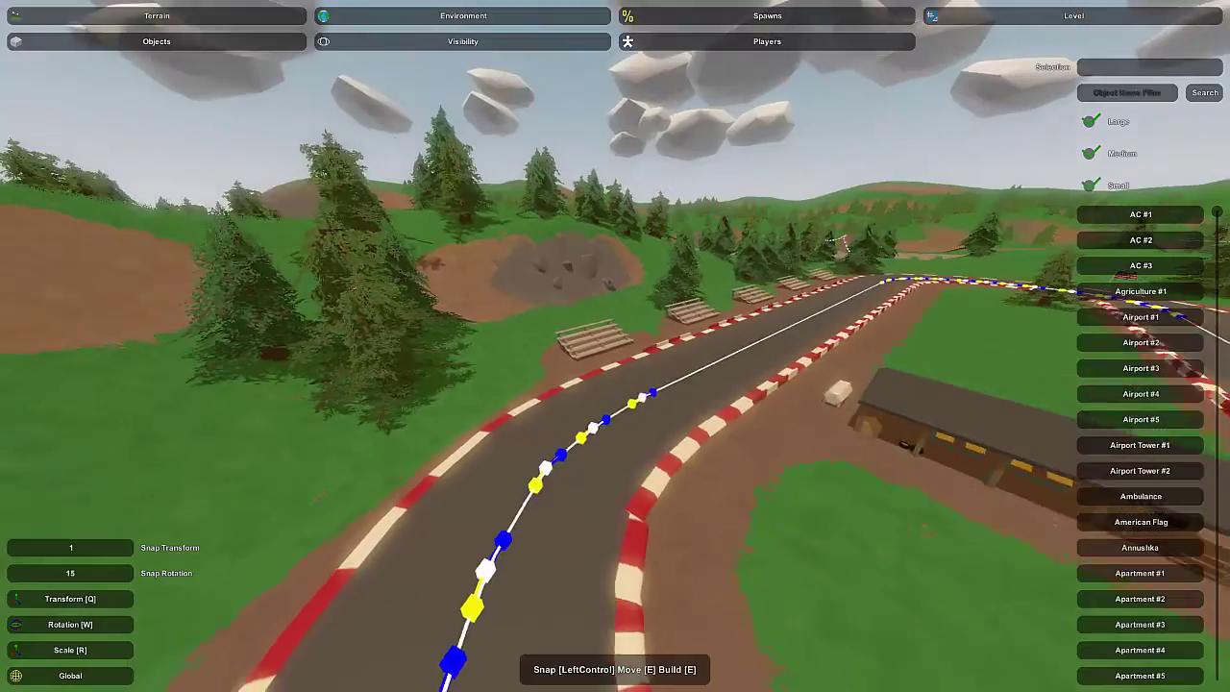
Select the Block Road #2 barrier on the inner kerb near the pit building and move it onto the dirt
key(w)
right_drag(615, 346, 643, 414)
key(w)
key(s)
key(w)
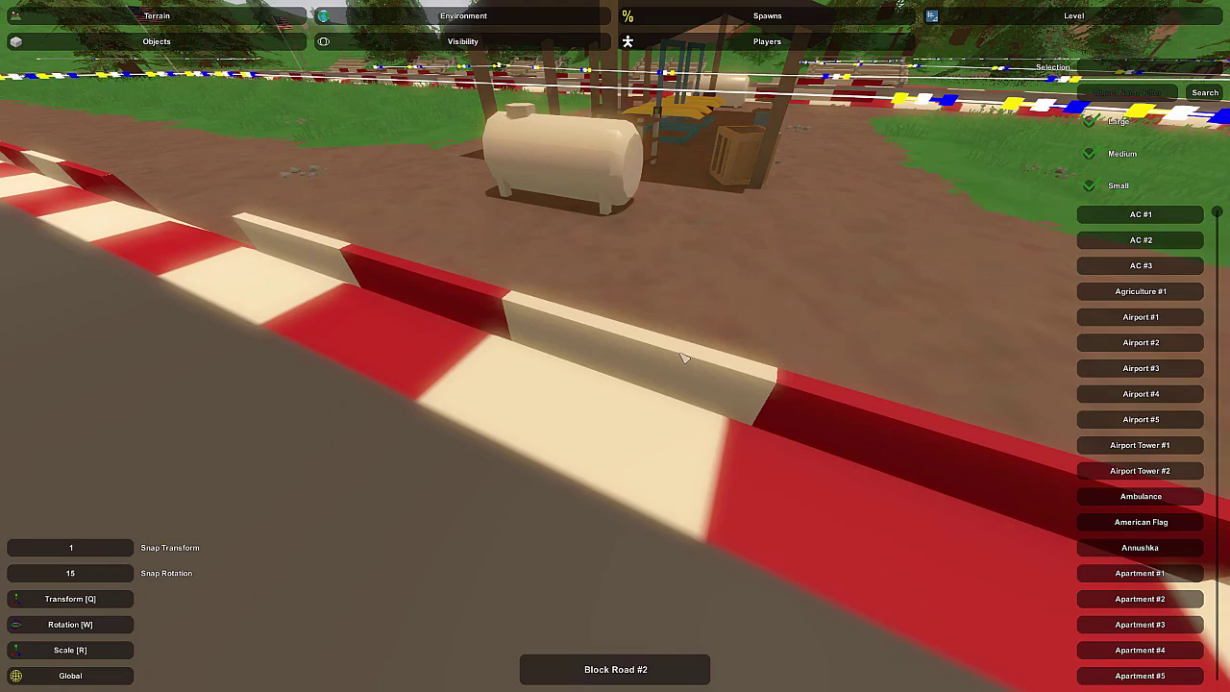
right_drag(692, 356, 621, 355)
key(s)
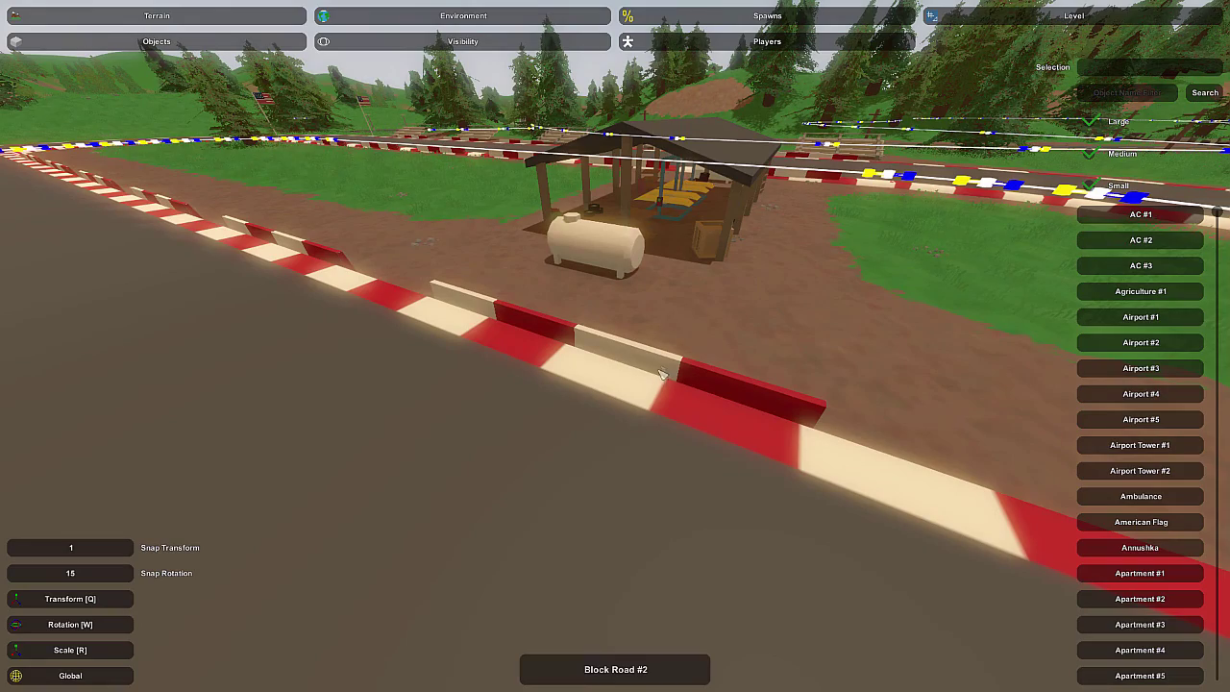
click(813, 386)
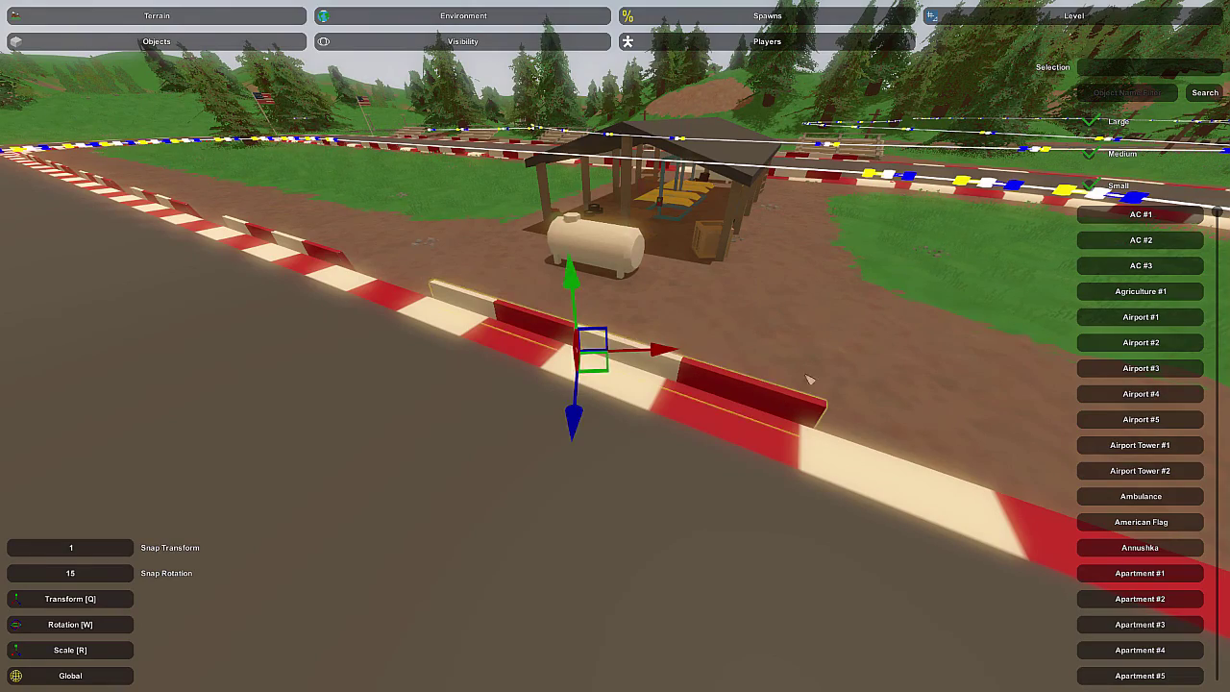
key(e)
Try to raise the moved barrier above the ground, and undo both barrier moves
right_drag(778, 371, 620, 347)
key(w)
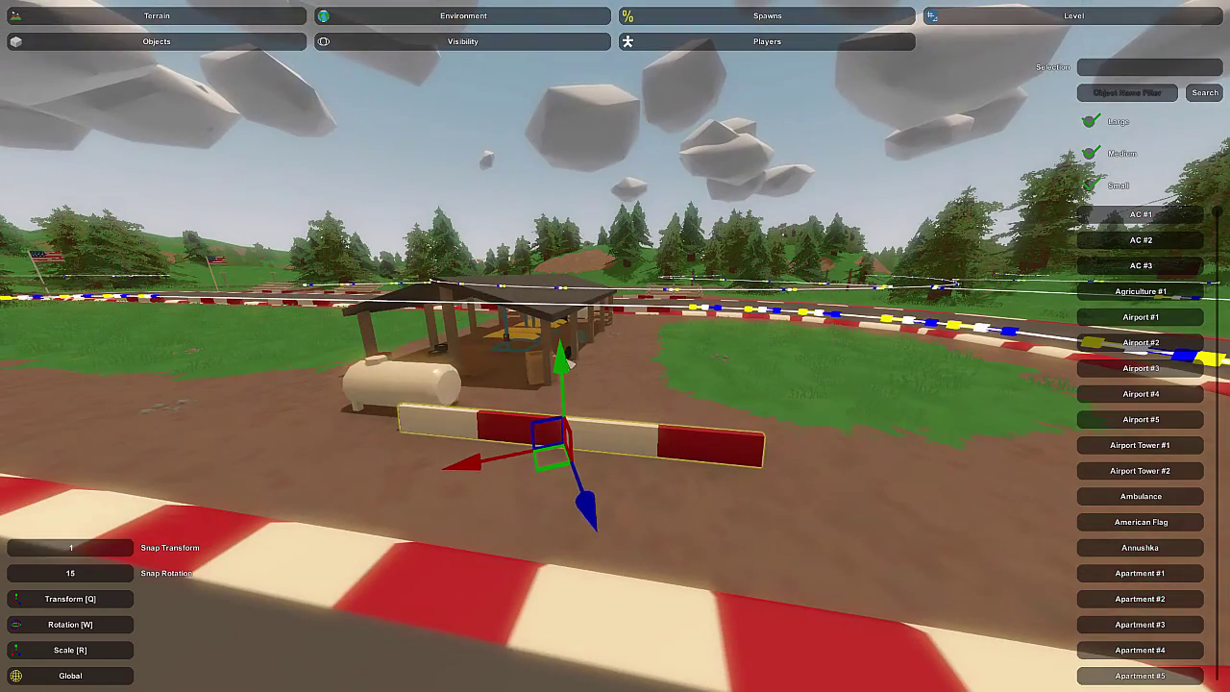
drag(564, 359, 558, 240)
right_drag(558, 240, 202, 245)
key(d)
right_drag(615, 346, 864, 413)
key(s)
key(ctrl+z)
key(ctrl+z)
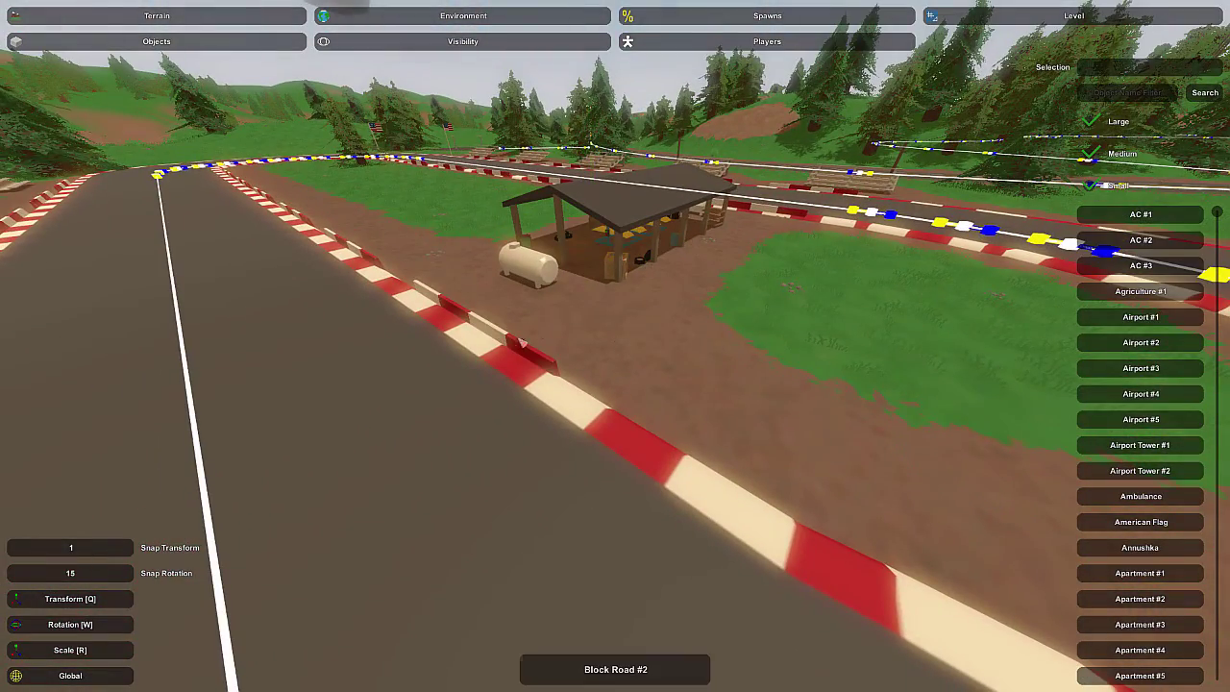
Search the object list for "fence"
key(s)
right_drag(613, 442, 927, 524)
key(a)
key(w)
right_drag(631, 327, 163, 399)
key(s)
key(d)
right_drag(614, 346, 552, 388)
right_drag(615, 345, 523, 370)
key(w)
key(w)
text(fence)
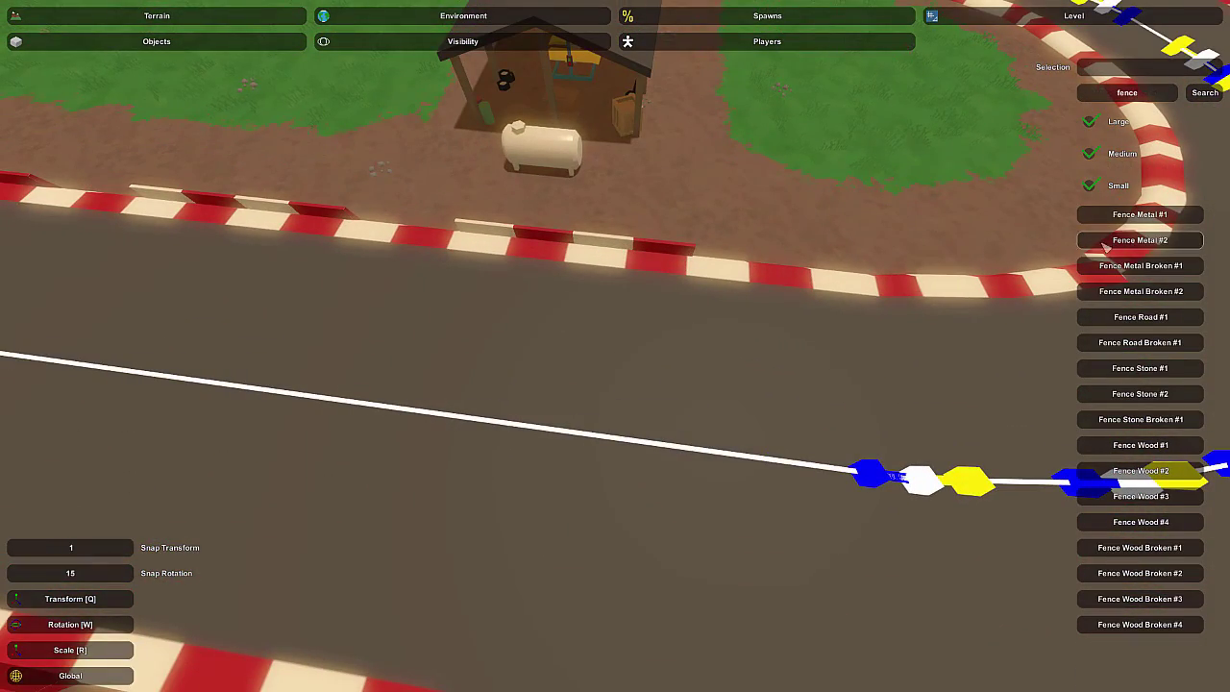
Place a Fence Metal #2 object between two bleachers beside the outer kerb and align it with the track
text(e)
key(s)
mouse_move(884, 220)
right_down()
mouse_move(730, 197)
mouse_move(879, 226)
right_up()
key(e)
key(w)
drag(673, 444, 645, 461)
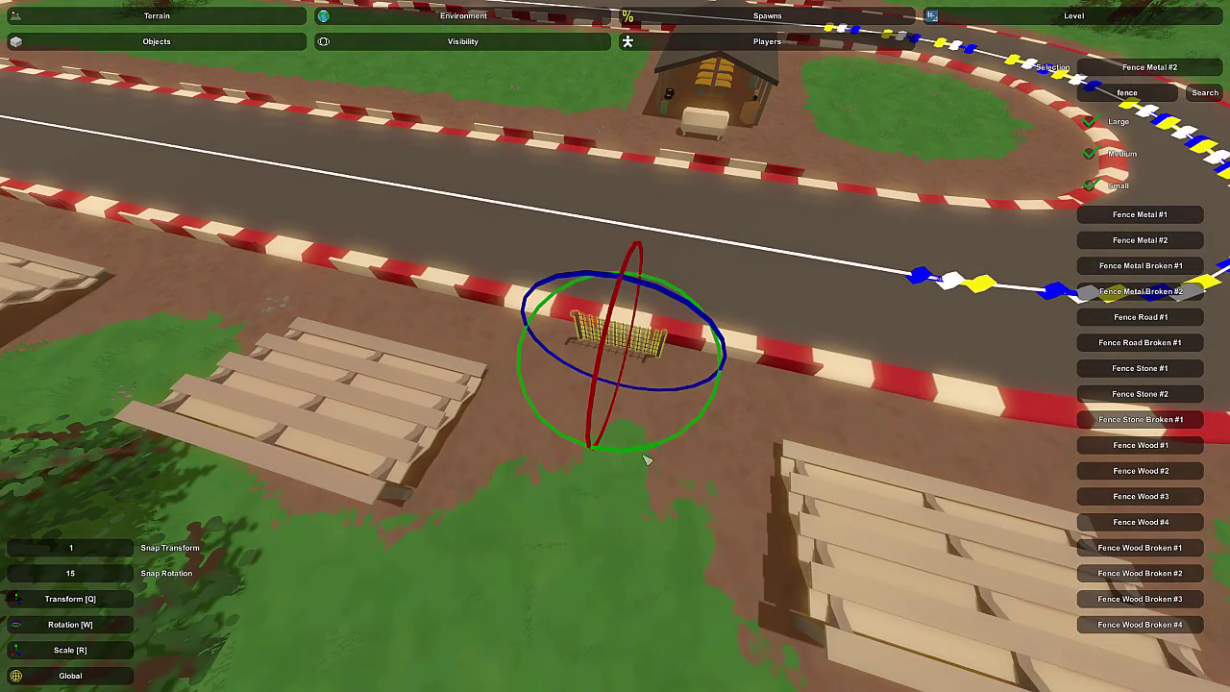
Rotate the metal fence about its vertical axis so its angled top leans towards the track
key(q)
click(657, 426)
key(d)
right_drag(657, 425, 384, 399)
key(a)
right_drag(615, 346, 718, 346)
click(613, 360)
key(w)
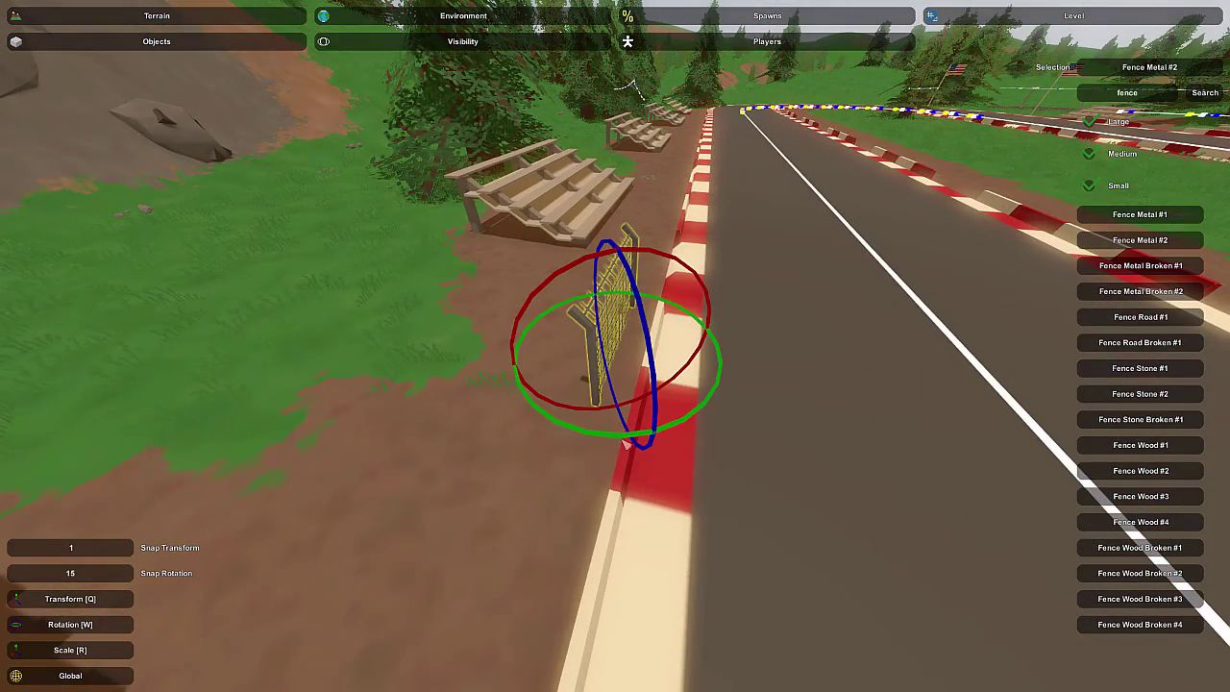
drag(620, 437, 721, 386)
key(q)
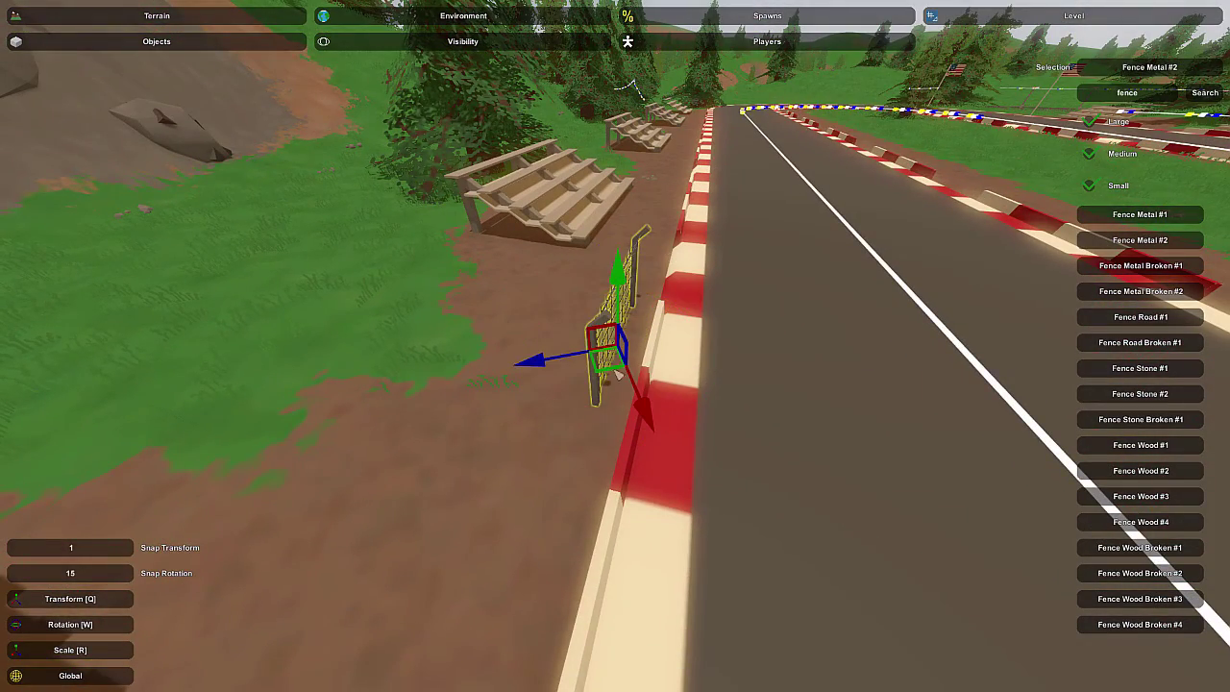
Switch the handles to local orientation and scale up the metal fence at the outer kerb
click(100, 675)
drag(711, 364, 738, 376)
key(d)
mouse_move(615, 346)
right_down()
mouse_move(384, 336)
mouse_move(327, 317)
mouse_move(375, 356)
mouse_move(621, 352)
right_up()
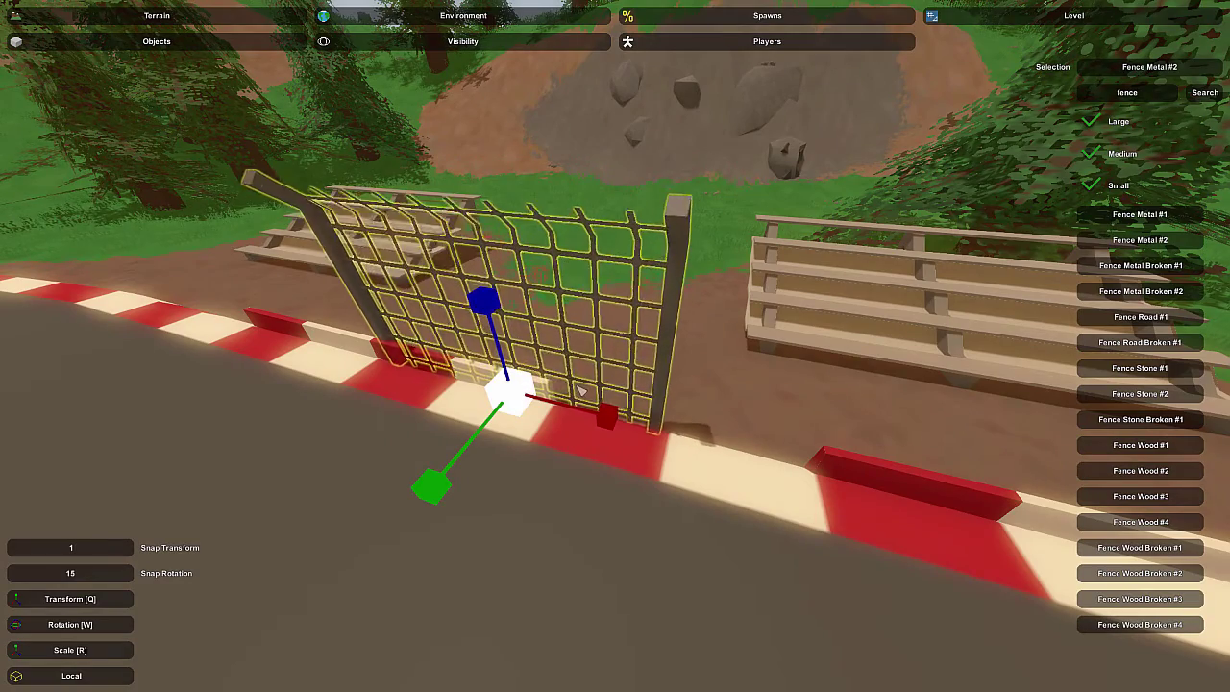
right_drag(598, 392, 615, 346)
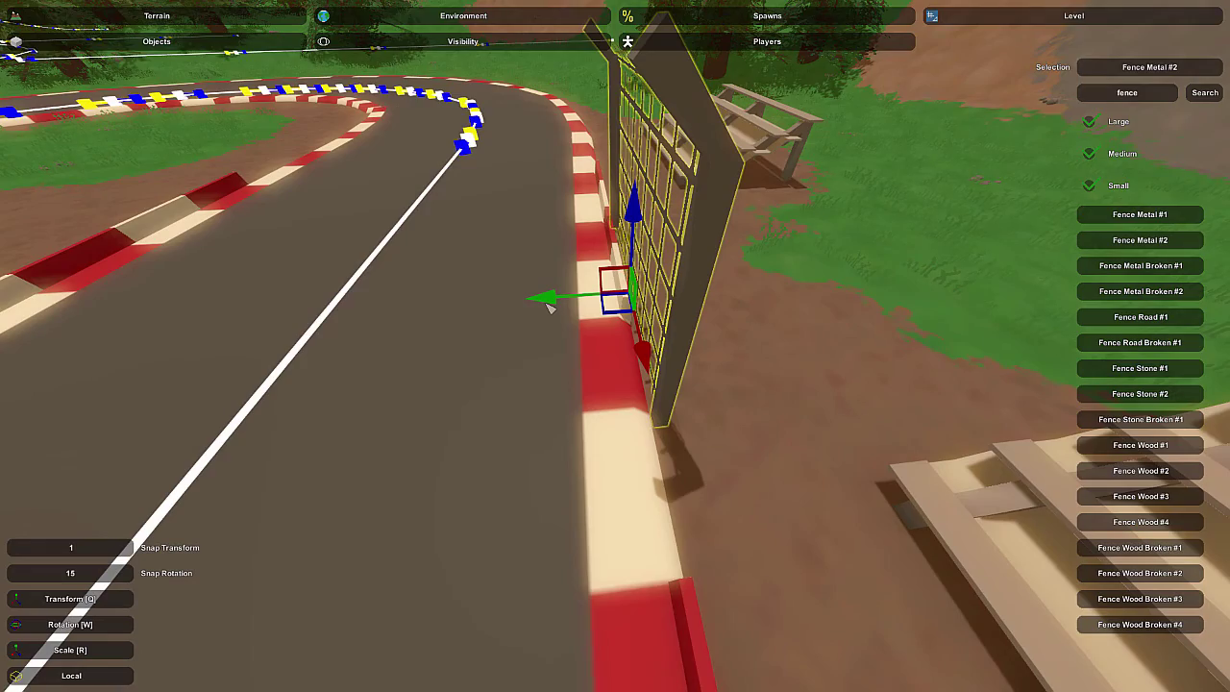
Extend the metal fence into an end-to-end row of Fence Metal #2 copies along the outer kerb in front of the bleachers
key(d)
right_drag(744, 311, 500, 255)
click(624, 357)
right_drag(615, 346, 609, 346)
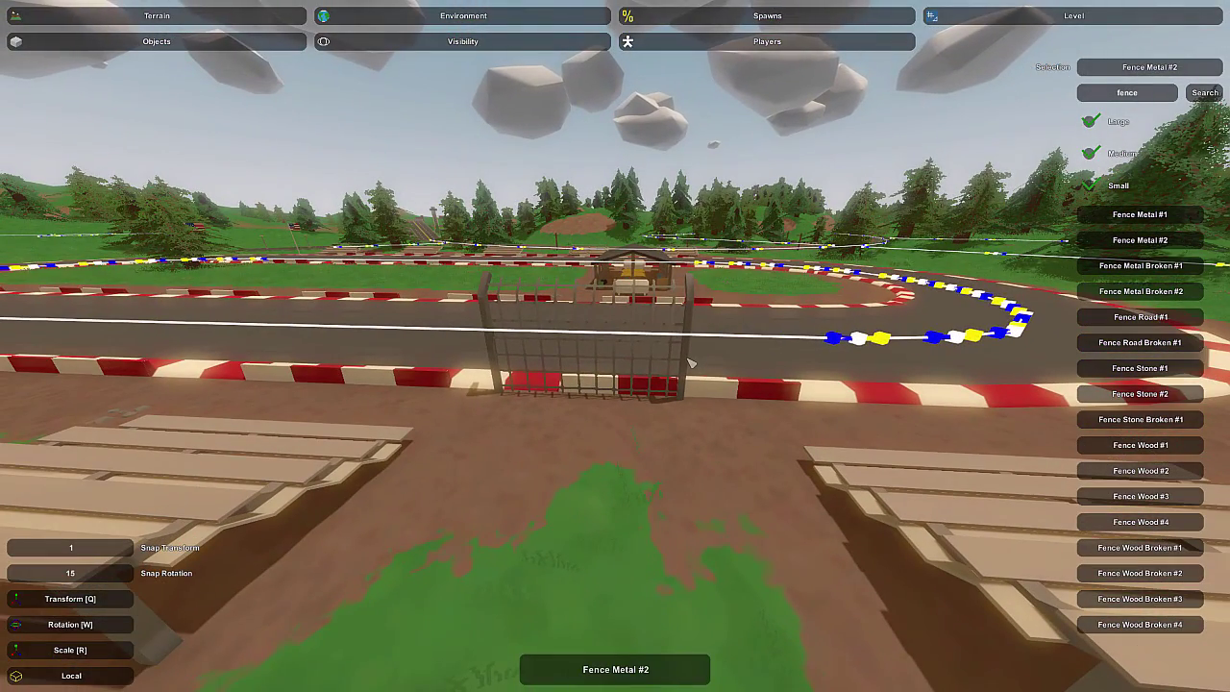
key(w)
right_drag(688, 358, 350, 357)
key(s)
key(d)
click(596, 351)
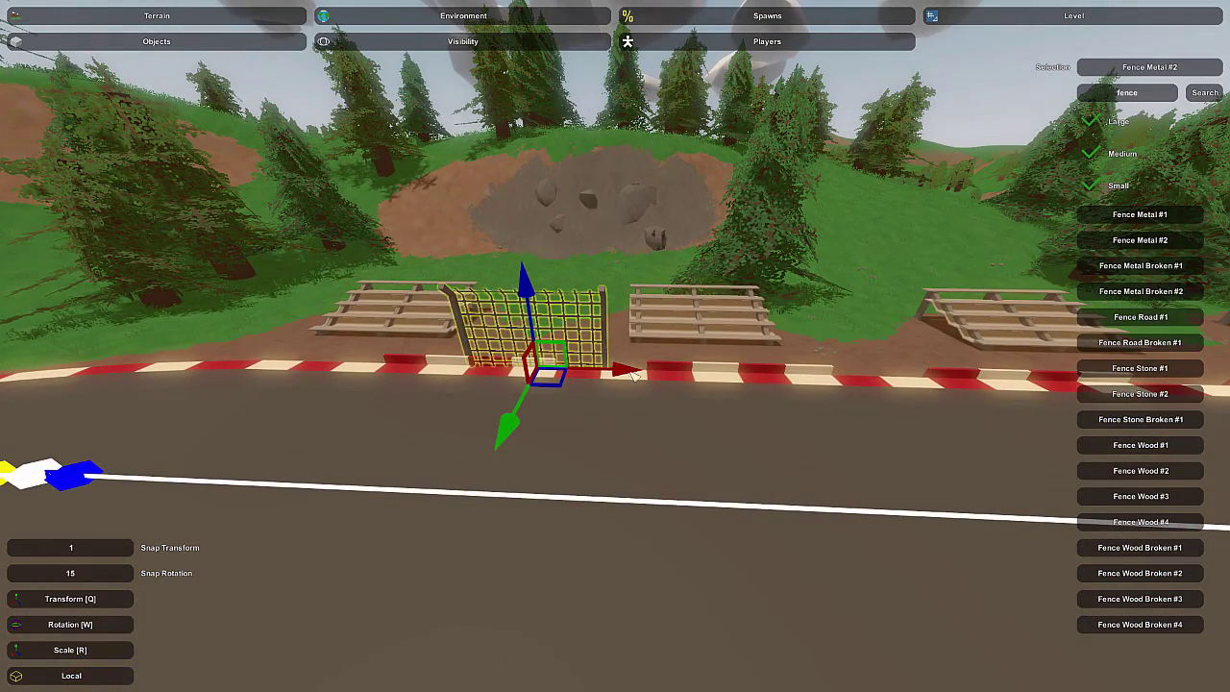
drag(622, 376, 812, 387)
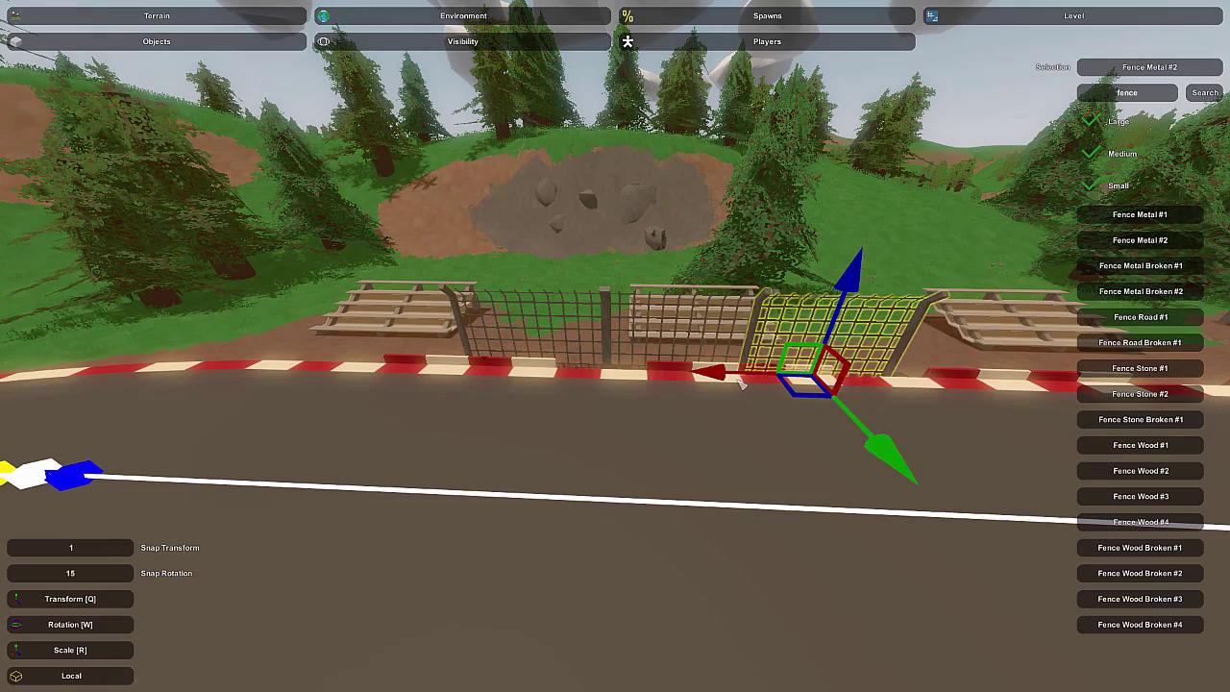
drag(788, 379, 903, 361)
click(947, 329)
Examine the Warehouse #2 shelter on the infield and its position relative to the inner kerbs and the track
key(s)
right_drag(948, 329, 634, 351)
key(w)
key(w)
right_drag(636, 395, 633, 385)
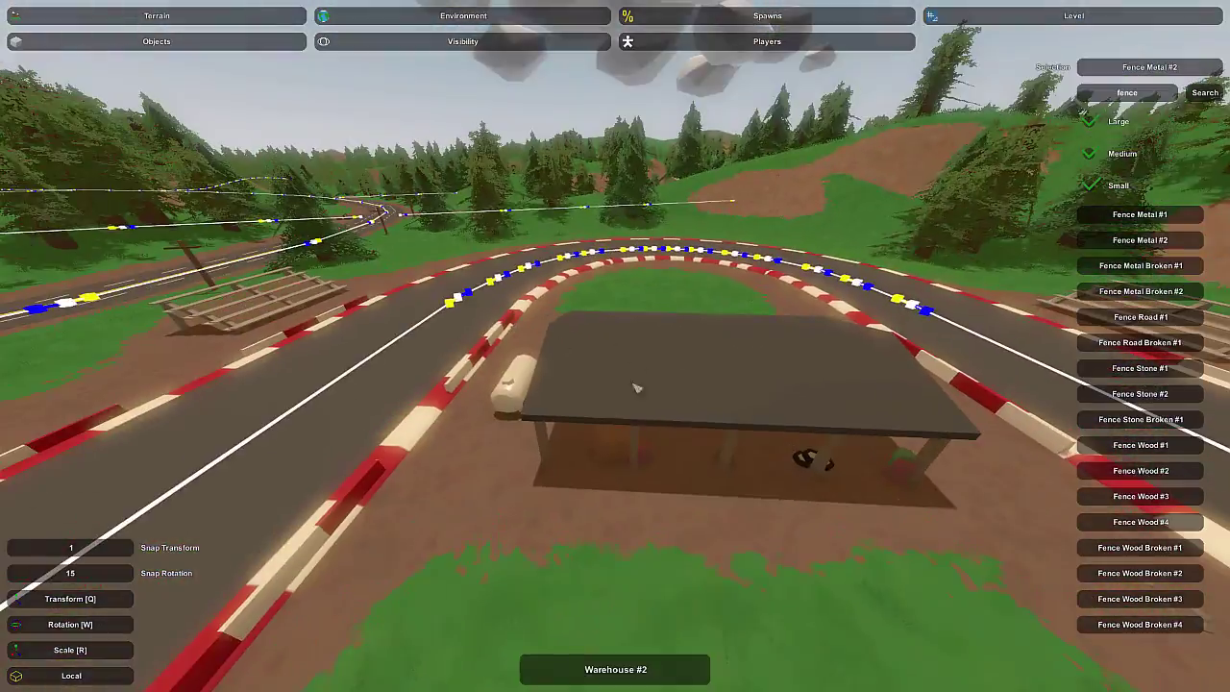
click(826, 383)
click(805, 386)
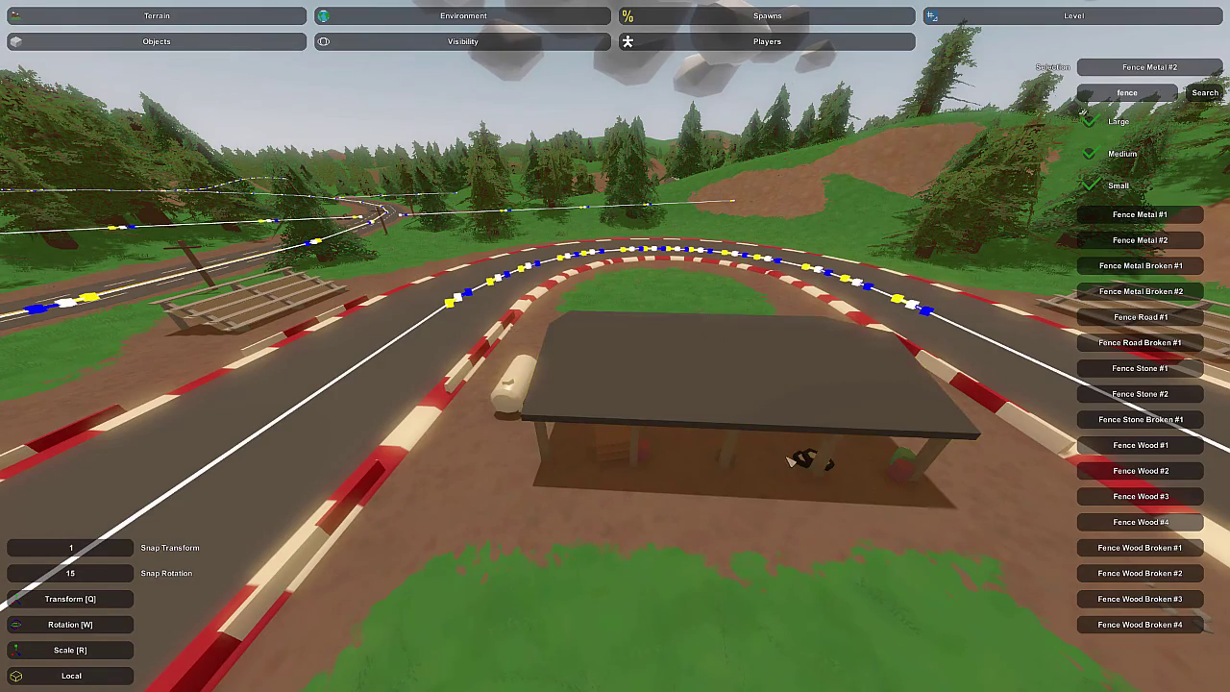
key(w)
right_drag(785, 474, 615, 345)
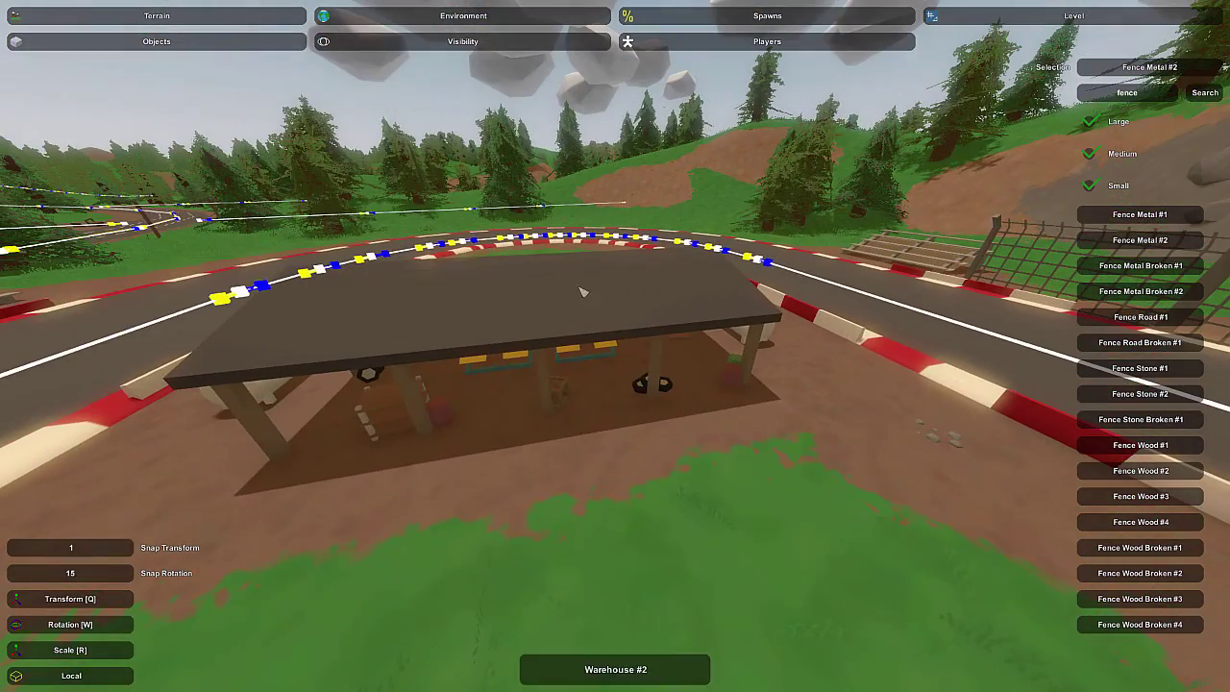
key(a)
right_drag(556, 303, 817, 423)
key(w)
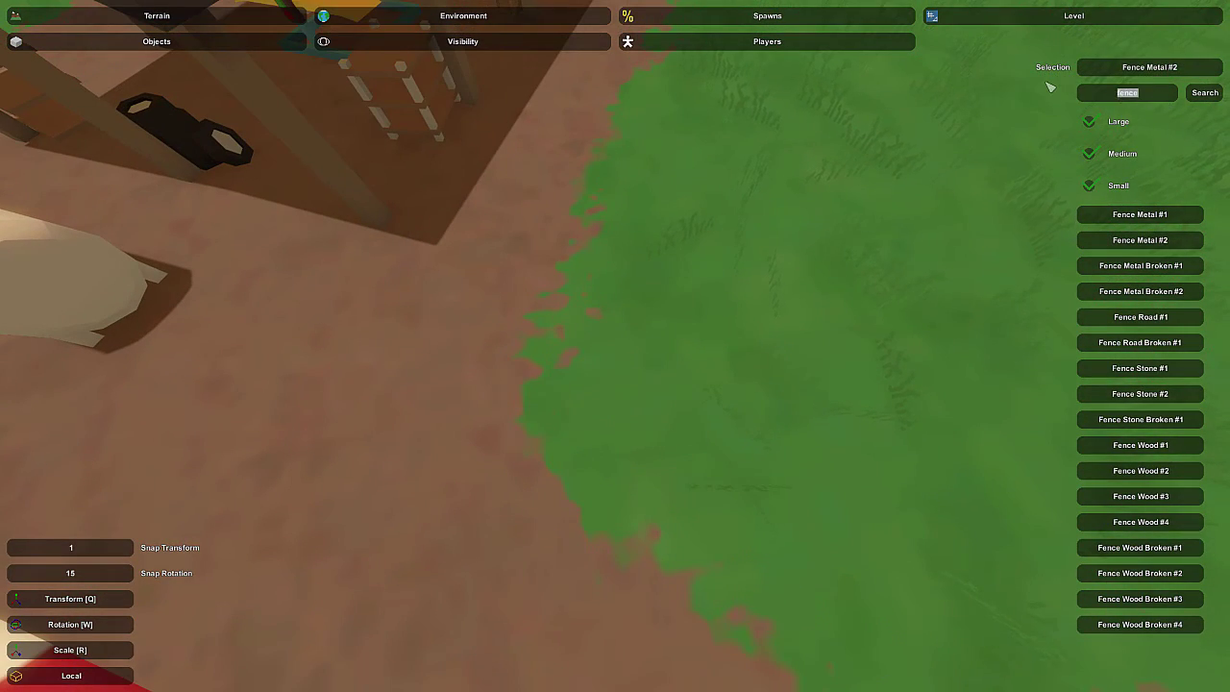
Search the object list for "warehouse", try a Warehouse #1 on the infield grass beside the open shelter, and delete it
text(se)
key(Return)
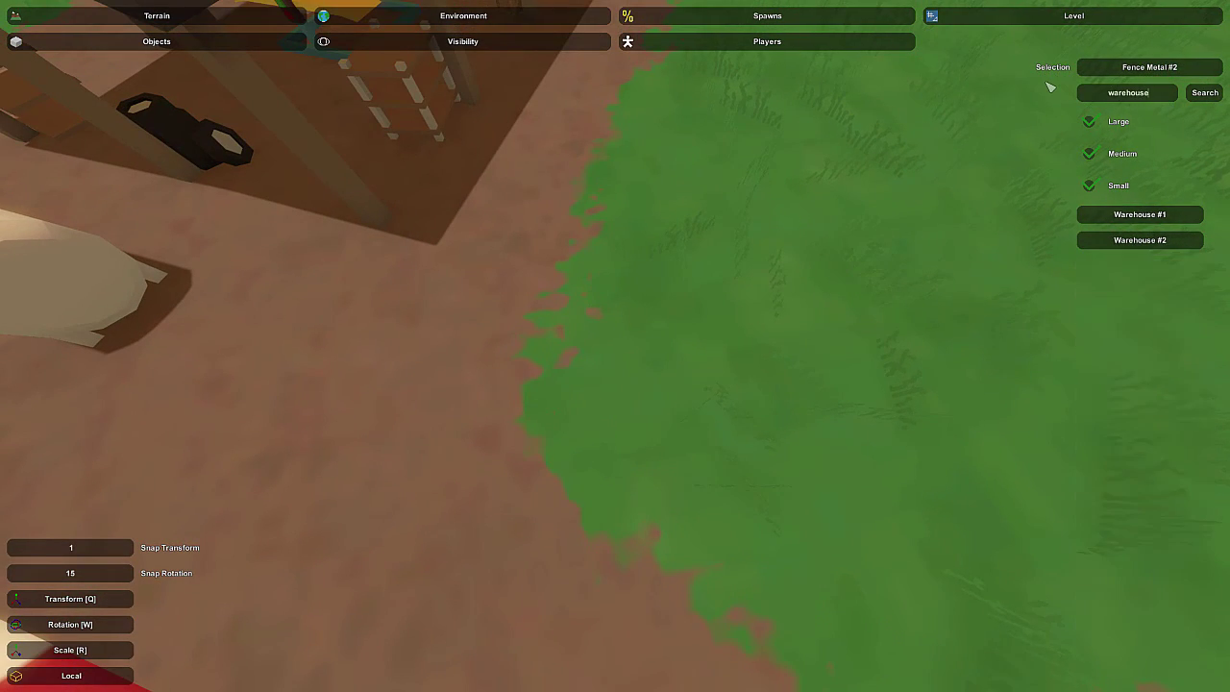
click(1116, 217)
key(s)
right_drag(1105, 221, 577, 288)
key(e)
key(w)
key(d)
key(w)
key(a)
key(a)
mouse_move(615, 346)
right_down()
mouse_move(730, 336)
mouse_move(619, 350)
right_up()
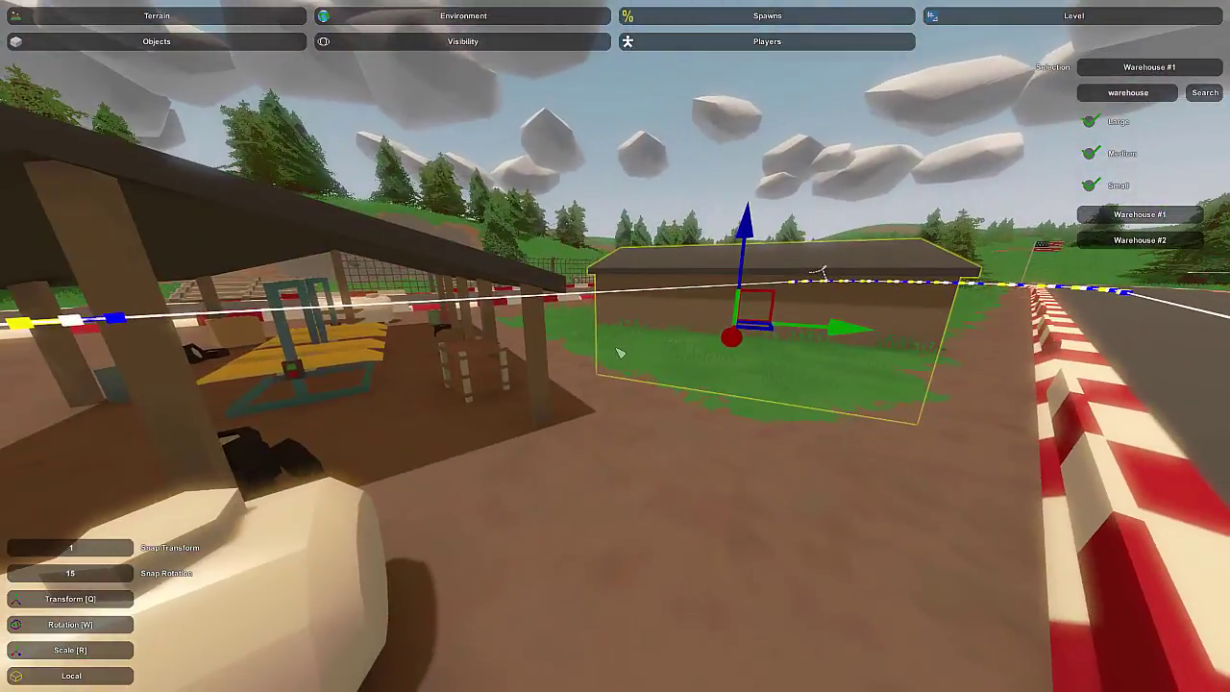
key(Delete)
Examine the open warehouse shelter from outside and the shelves, wheels and tanks arranged in and around it
key(w)
right_drag(354, 361, 480, 298)
key(s)
key(s)
key(d)
key(s)
right_drag(608, 358, 658, 330)
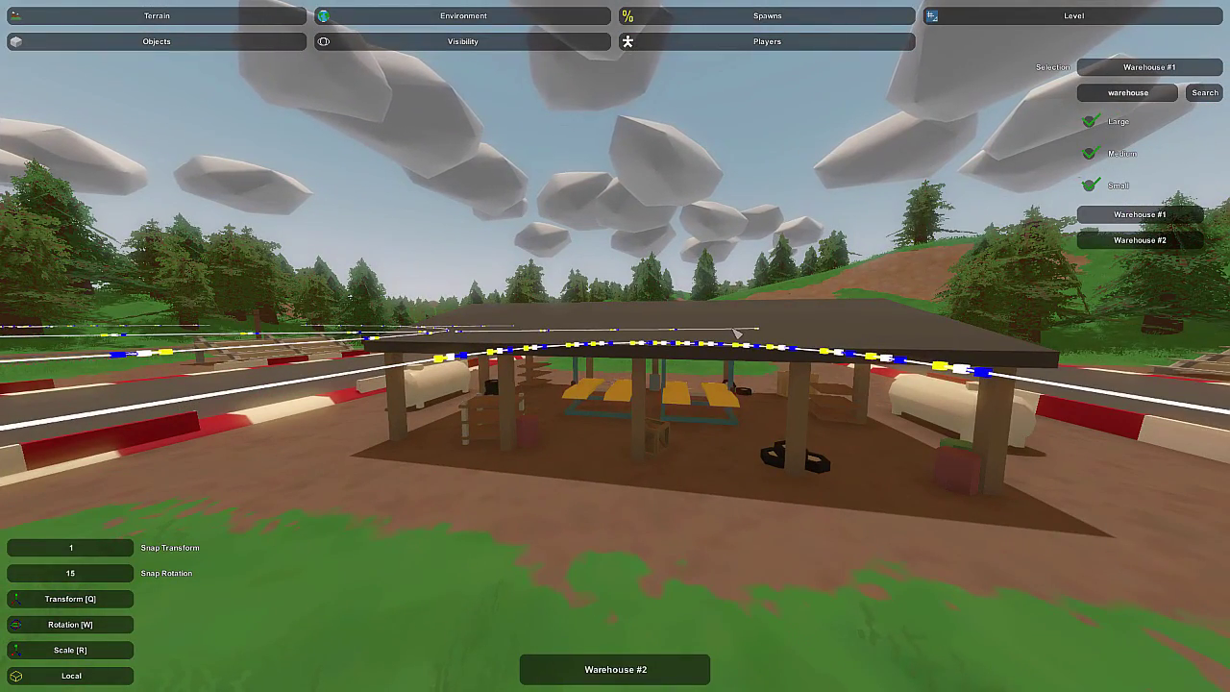
right_drag(735, 344, 653, 333)
key(d)
key(w)
right_drag(799, 320, 692, 326)
key(w)
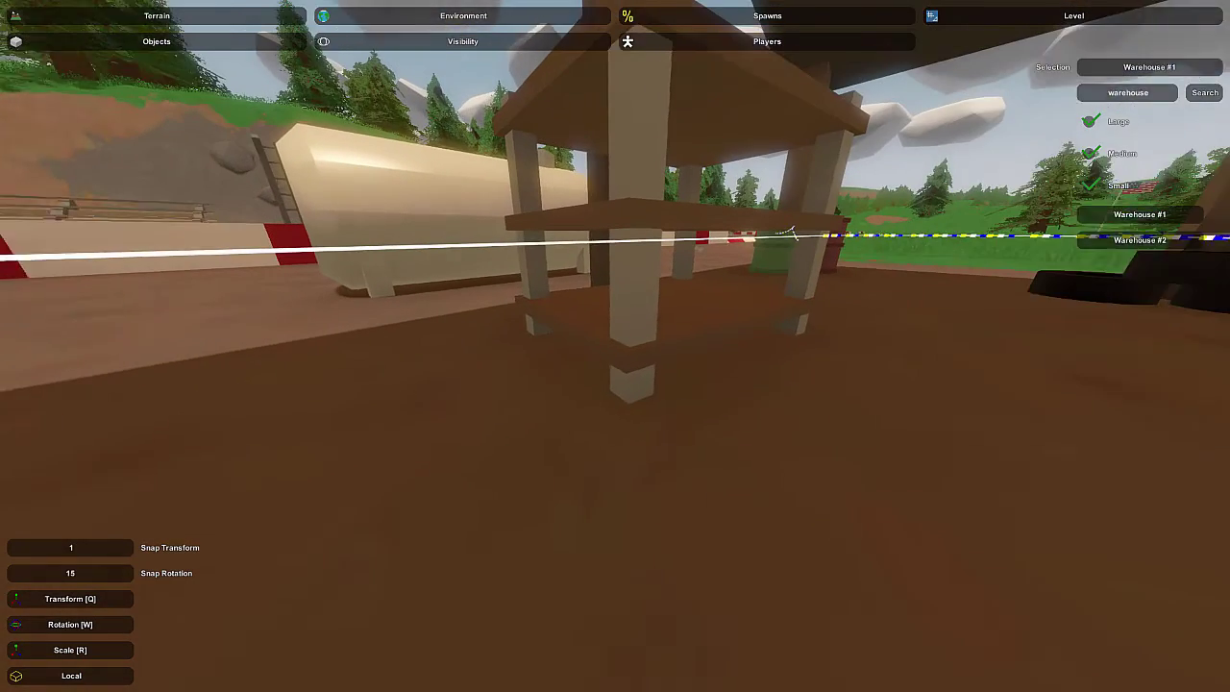
right_drag(790, 233, 626, 339)
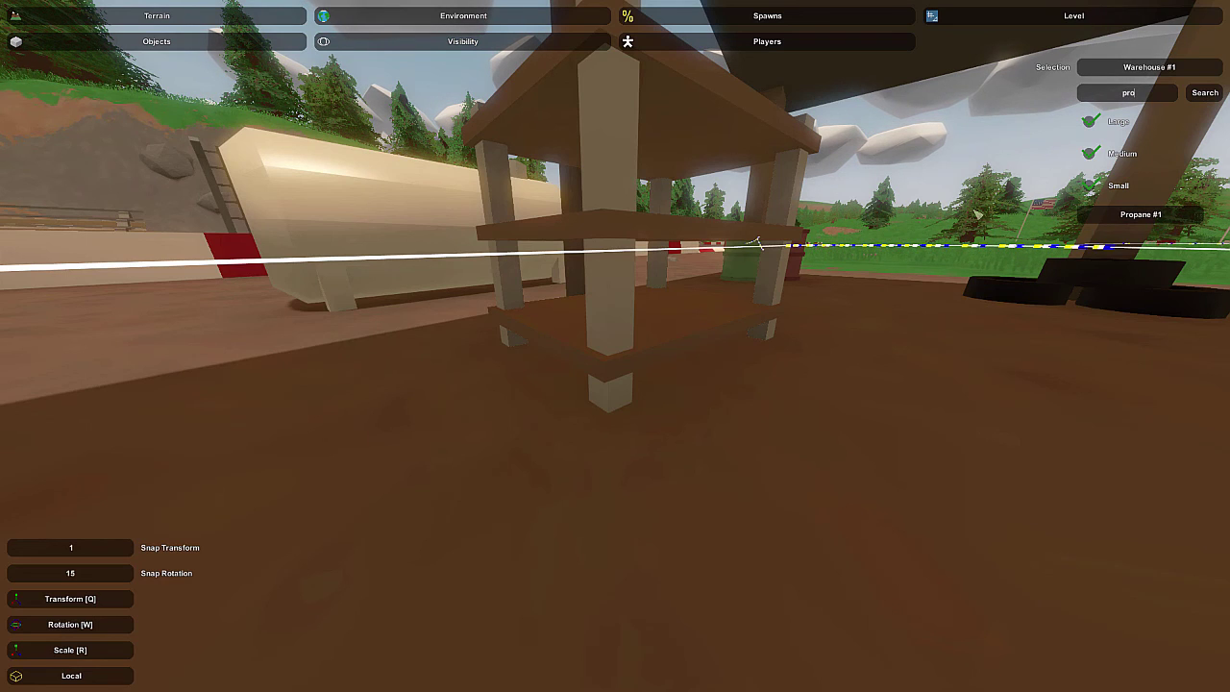
Place a Propane #1 object on the shelter floor beside the wooden shelves
click(1140, 214)
right_drag(947, 318, 621, 352)
key(s)
key(e)
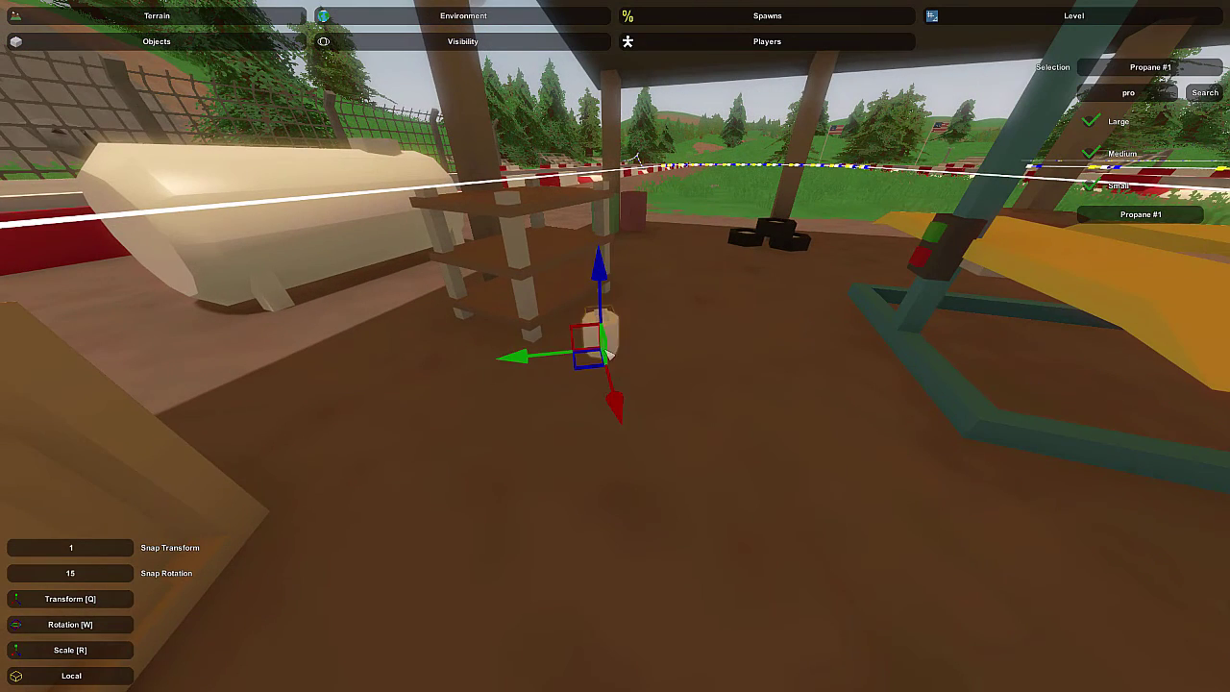
Search the object list for "pal" and place a Pallet Wood #1 on the shelter floor
click(1112, 96)
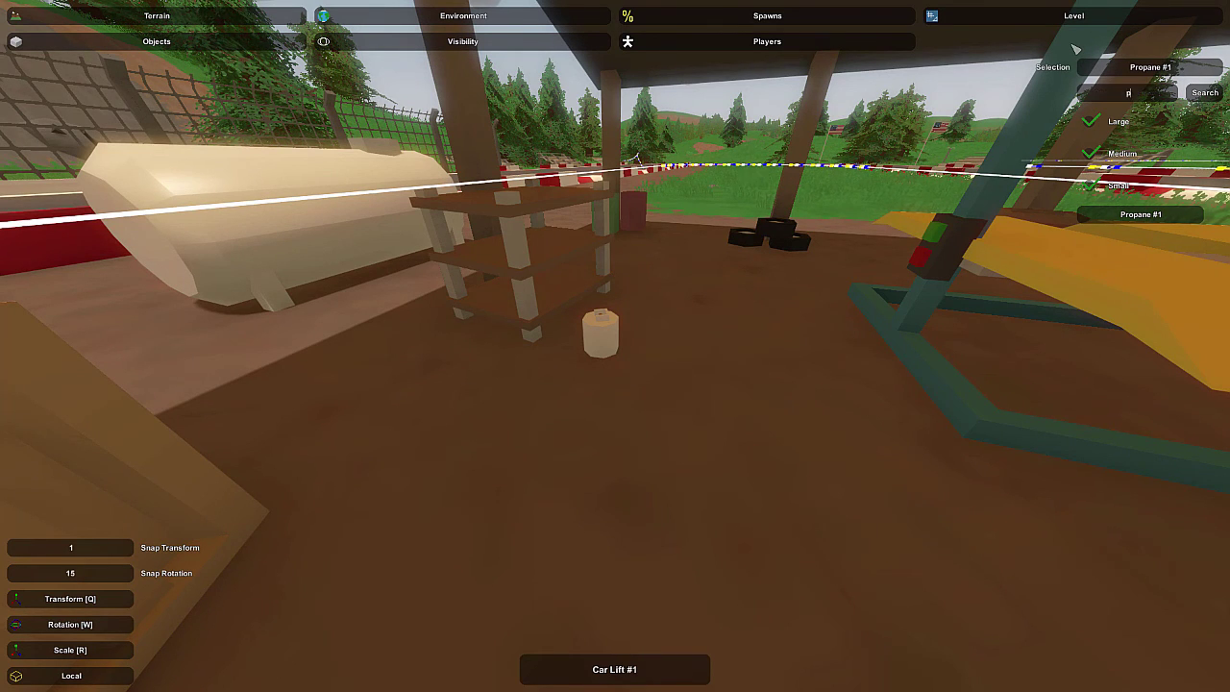
click(1110, 220)
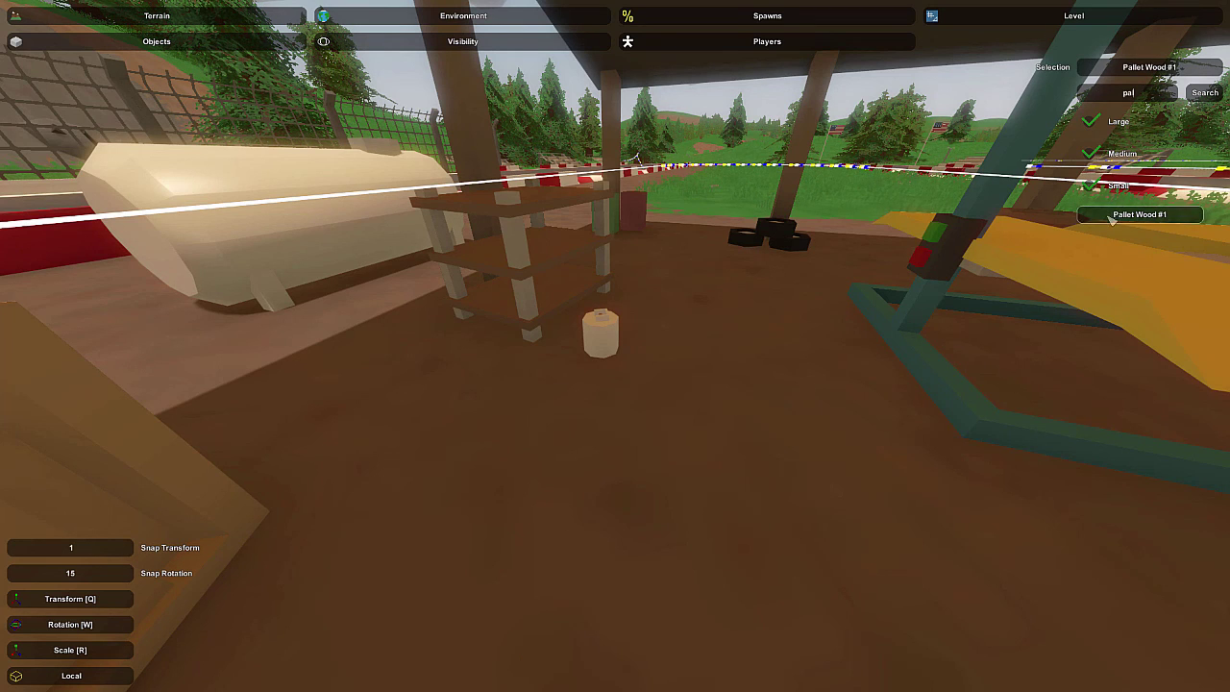
key(e)
right_drag(715, 539, 621, 353)
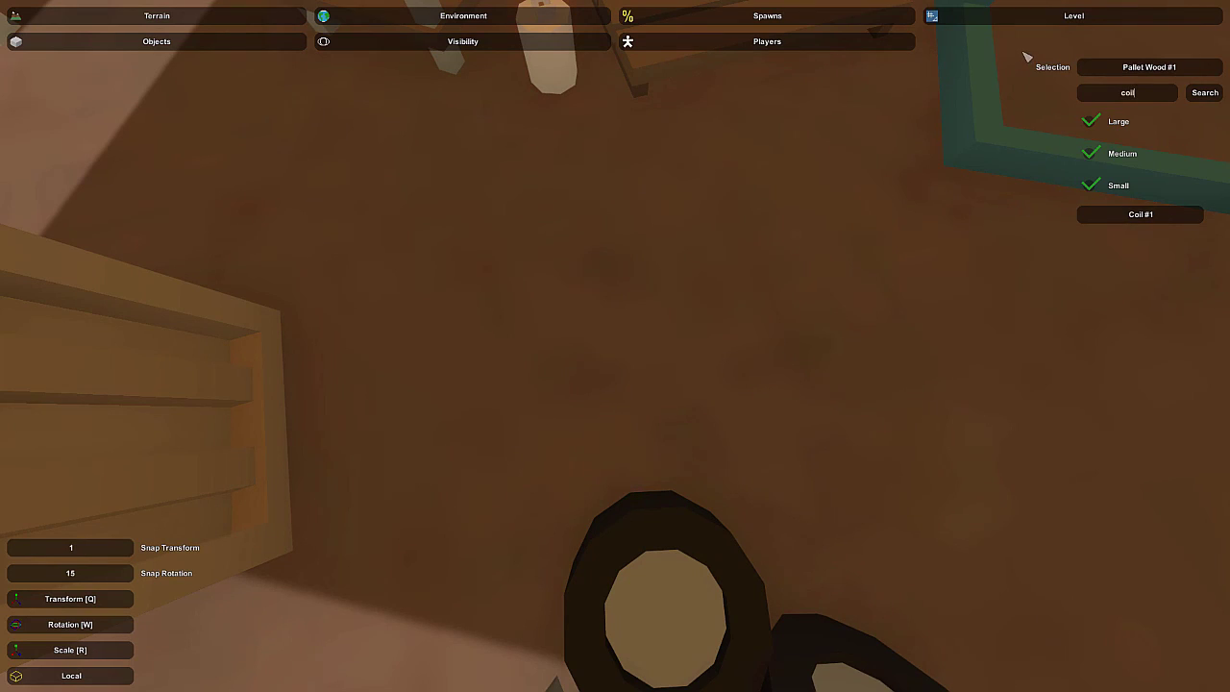
Place a Coil #1 on the dirt just outside the shelter near the wooden crate and adjust its position
click(1090, 220)
right_drag(910, 241, 615, 346)
key(e)
key(e)
drag(619, 293, 632, 254)
click(708, 409)
right_drag(707, 410, 615, 346)
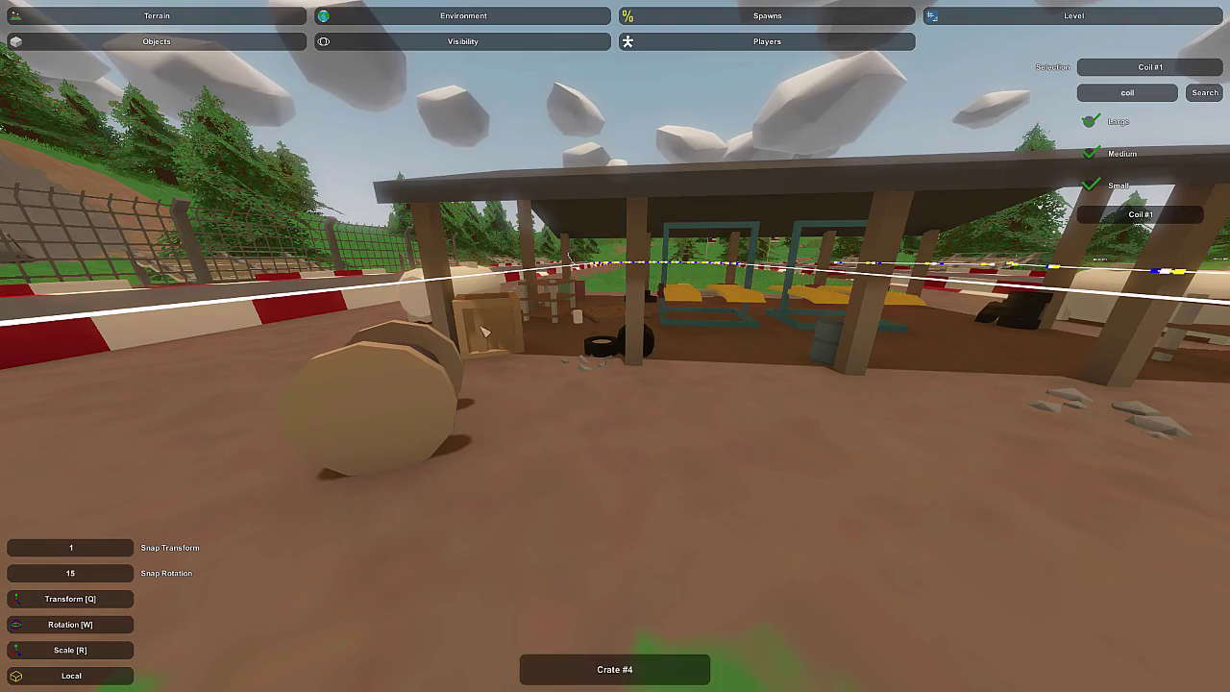
Examine the barrels, wheels, crates and car lifts arranged under the shelter roof
key(w)
right_drag(649, 337, 615, 346)
key(w)
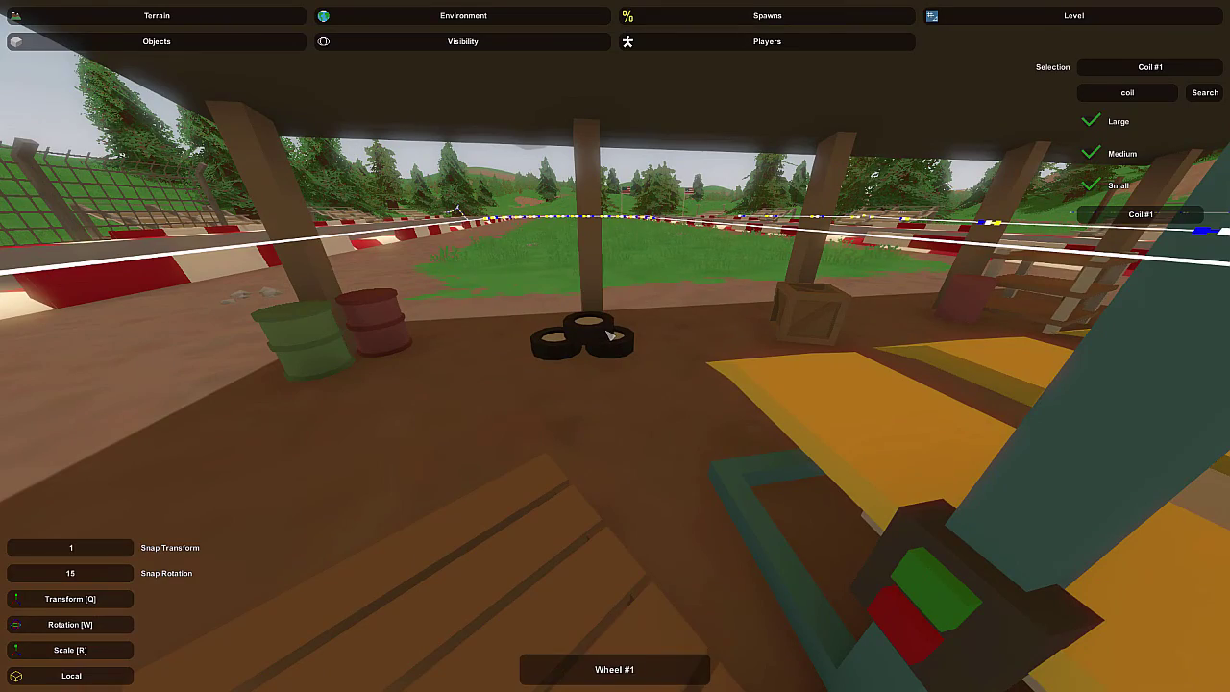
right_drag(611, 335, 618, 352)
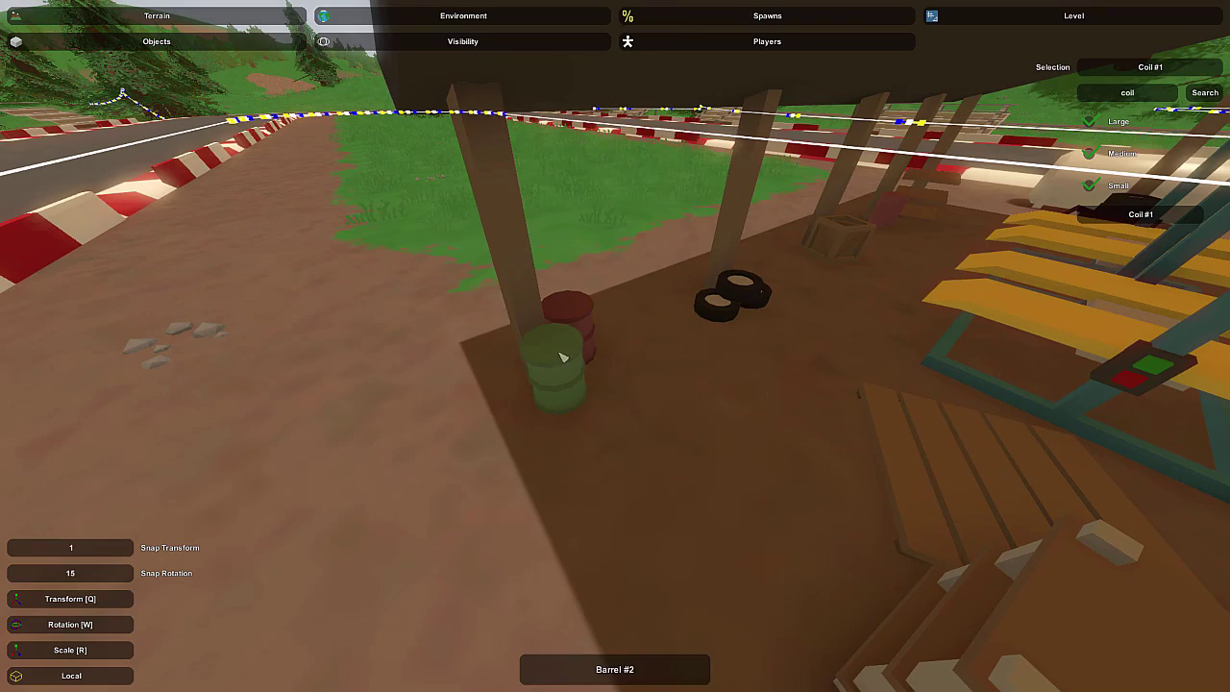
right_drag(623, 298, 620, 352)
key(w)
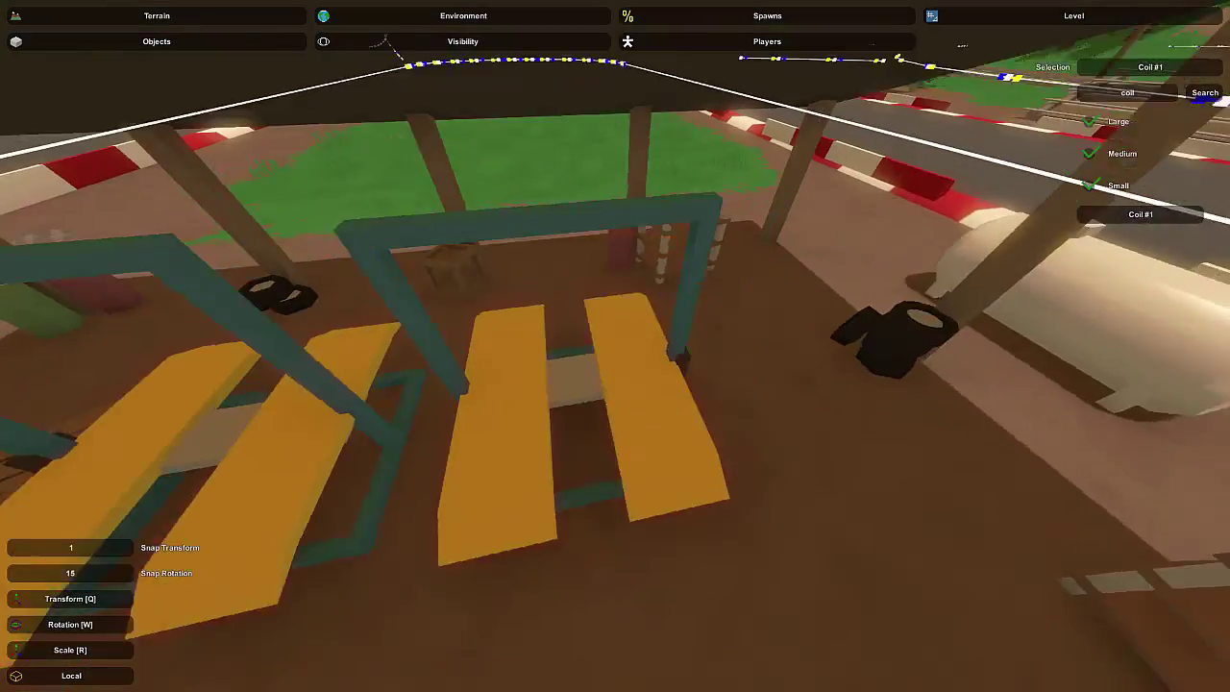